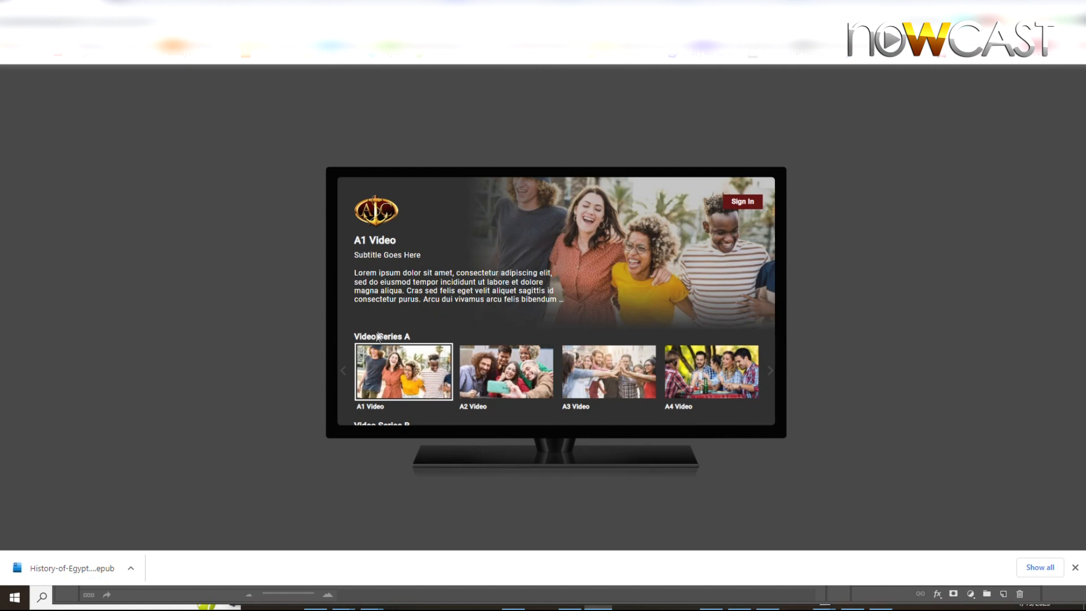
# - Look through the Video Series rows in the TV app preview
pyautogui.scroll(-2, 406, 343)
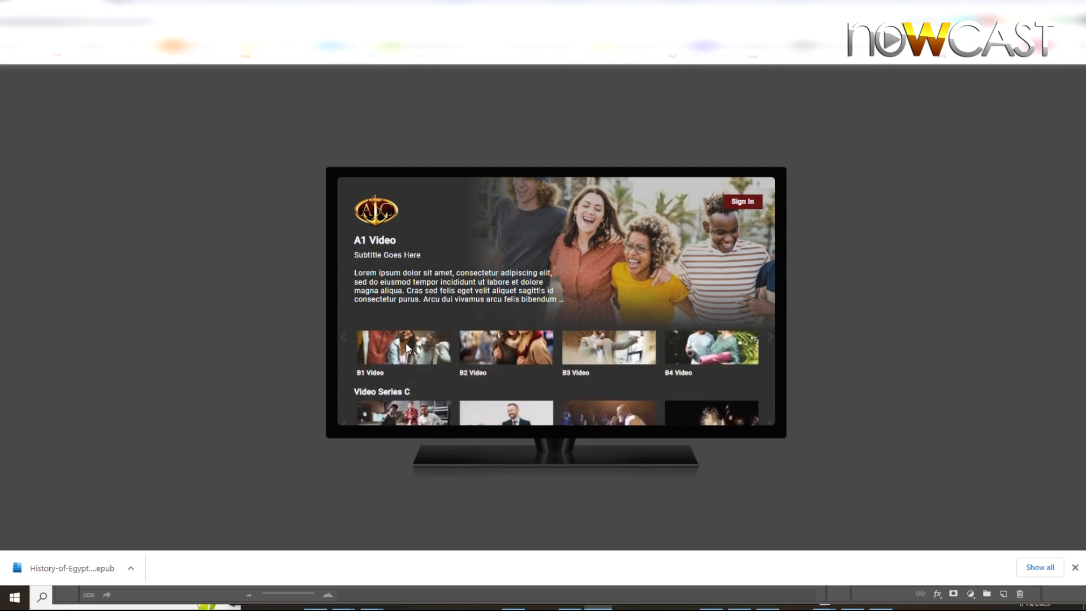
pyautogui.scroll(-2, 406, 342)
pyautogui.scroll(3, 406, 342)
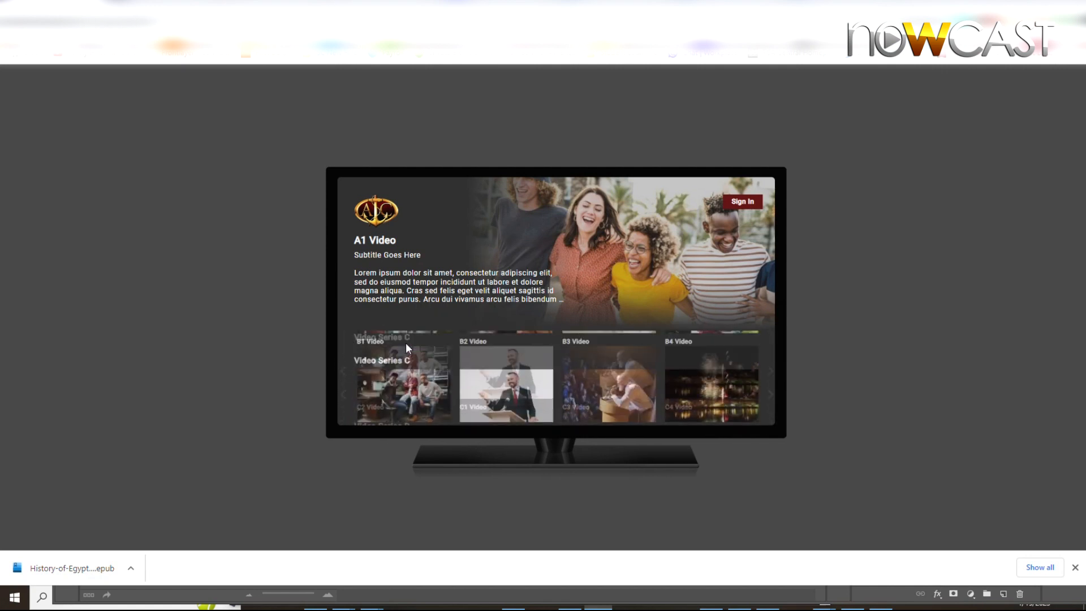
pyautogui.scroll(1, 406, 343)
pyautogui.scroll(1, 405, 343)
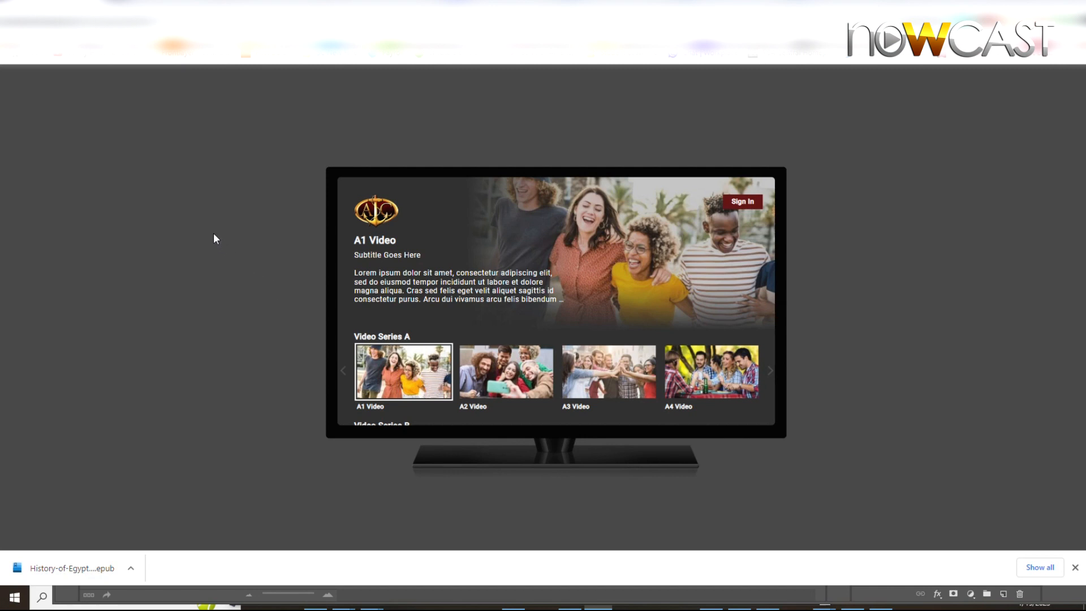
# - Return to the Apps dashboard from the TV preview and open the Mobile App page
pyautogui.click(825, 598)
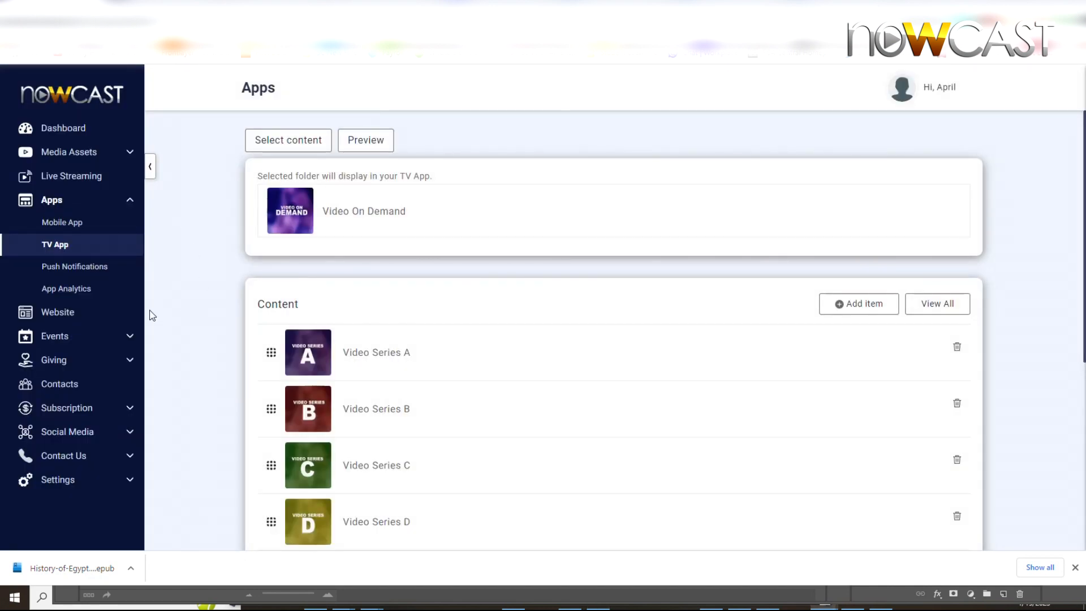
pyautogui.click(66, 224)
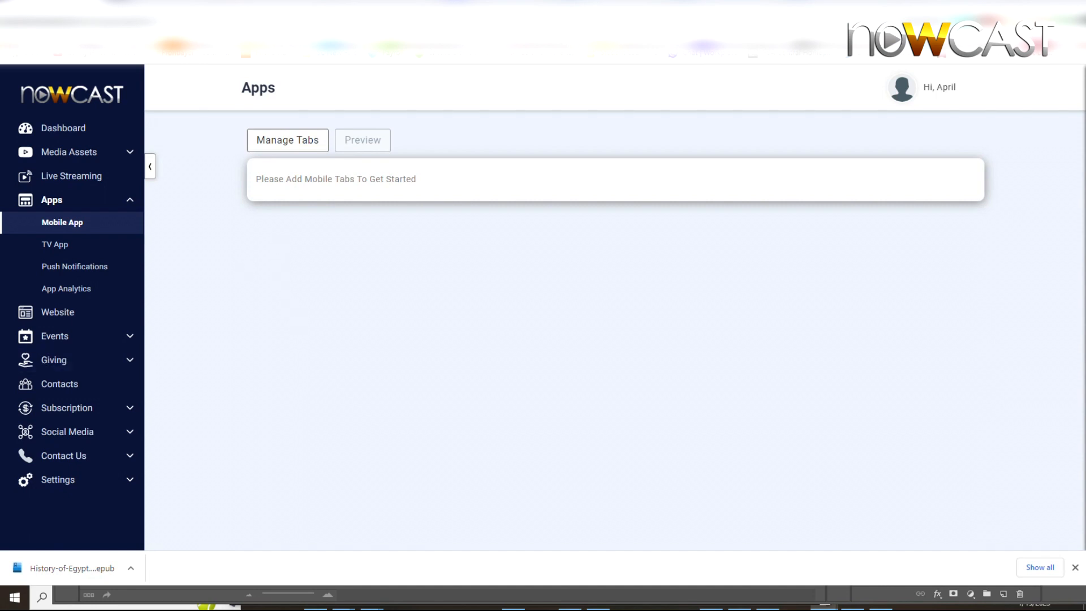
# - Bring up the sample MMA mobile app preview and look through the category banners on its Home screen
pyautogui.click(368, 599)
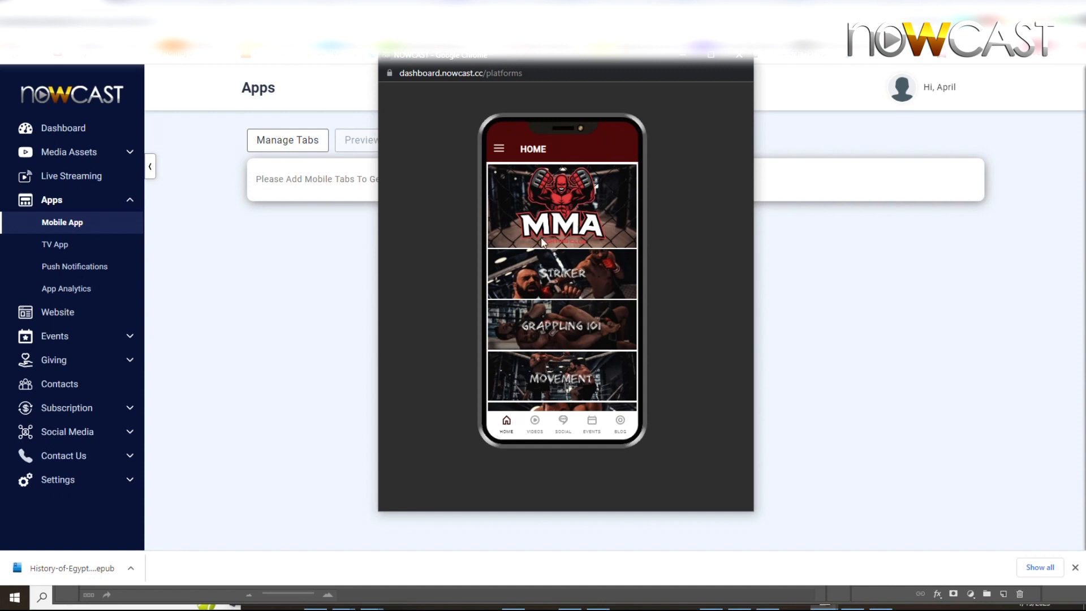
pyautogui.scroll(-1, 532, 277)
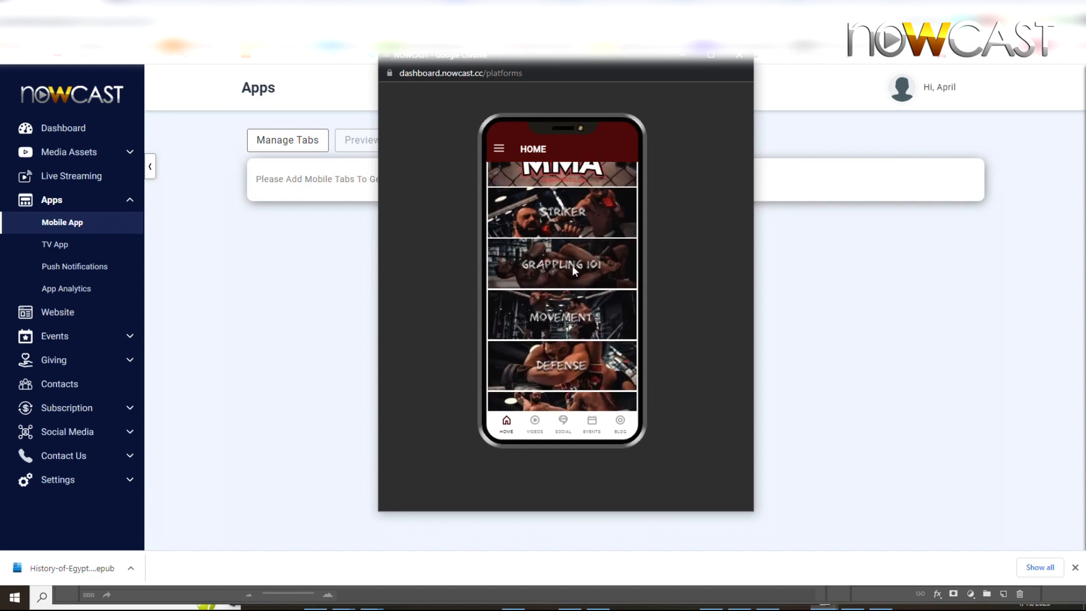
pyautogui.scroll(-2, 530, 311)
pyautogui.scroll(1, 552, 353)
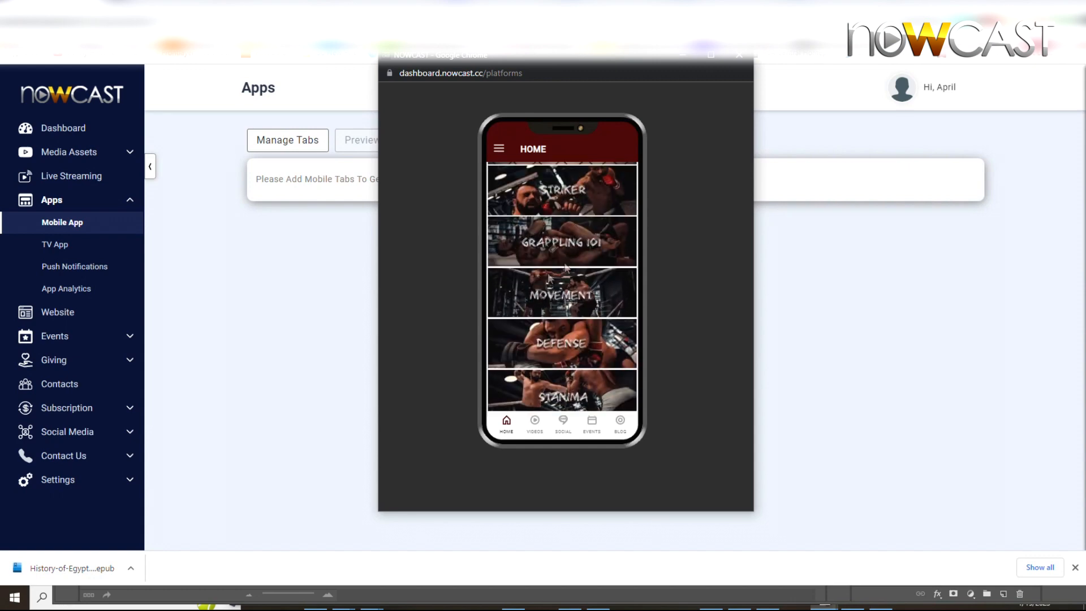
pyautogui.scroll(1, 565, 263)
pyautogui.scroll(1, 565, 263)
pyautogui.scroll(-1, 543, 344)
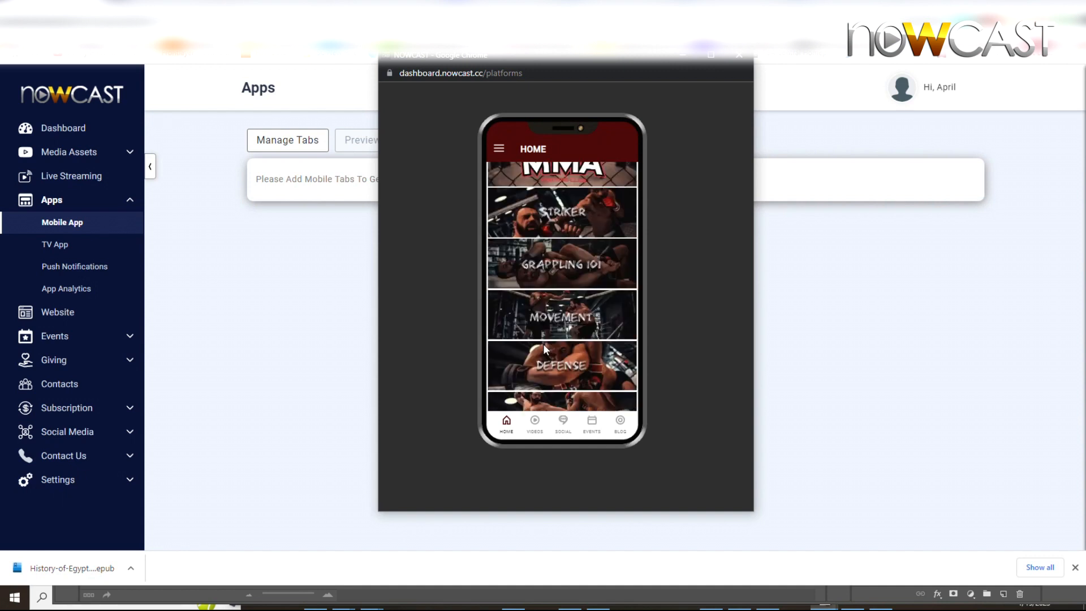
pyautogui.scroll(1, 576, 328)
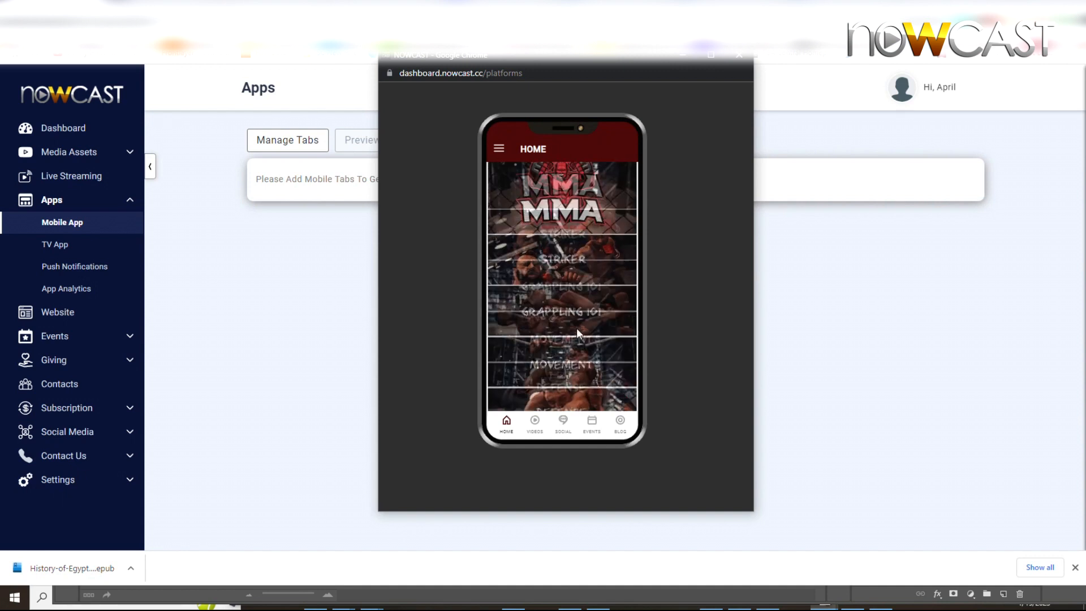
pyautogui.scroll(-2, 576, 291)
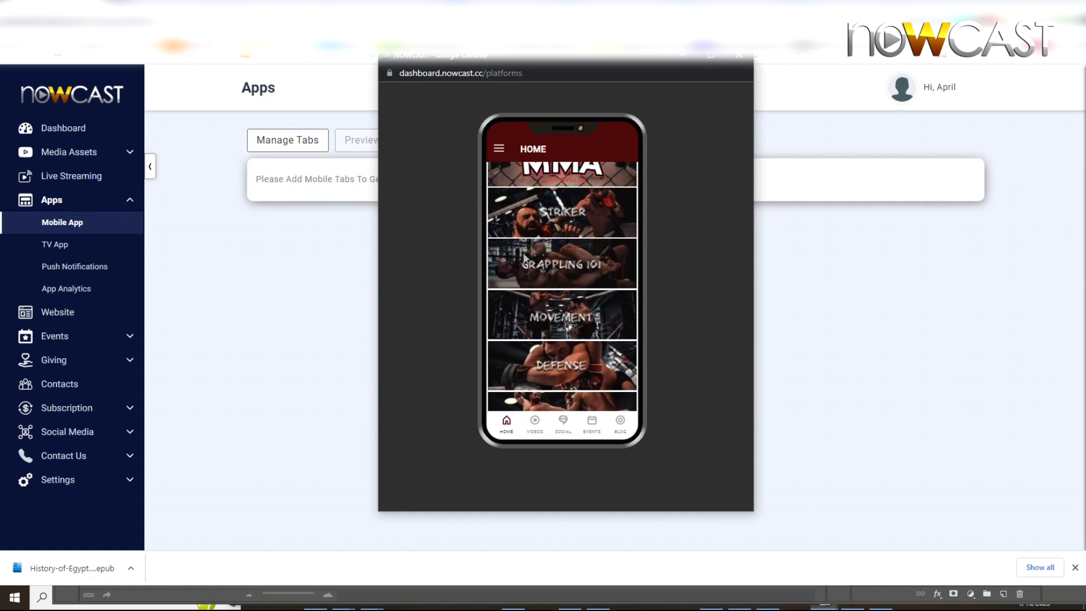
pyautogui.scroll(-1, 535, 270)
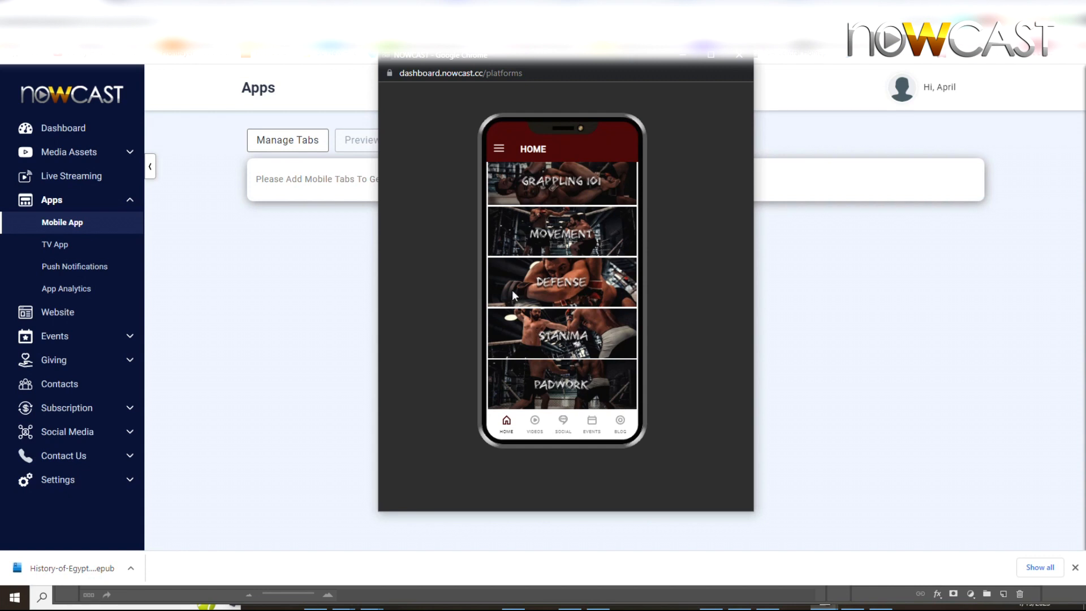
# - Review the Videos and Social screens of the sample mobile app, then return to Home and put the preview window away
pyautogui.click(533, 424)
pyautogui.scroll(-3, 555, 282)
pyautogui.scroll(4, 555, 286)
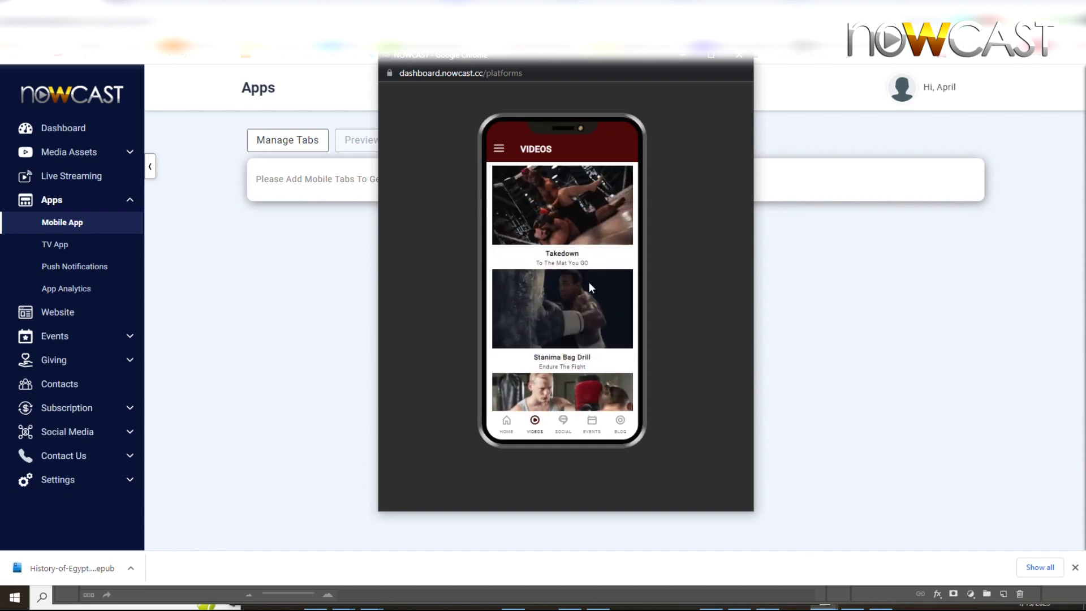
pyautogui.scroll(-4, 589, 284)
pyautogui.scroll(4, 581, 283)
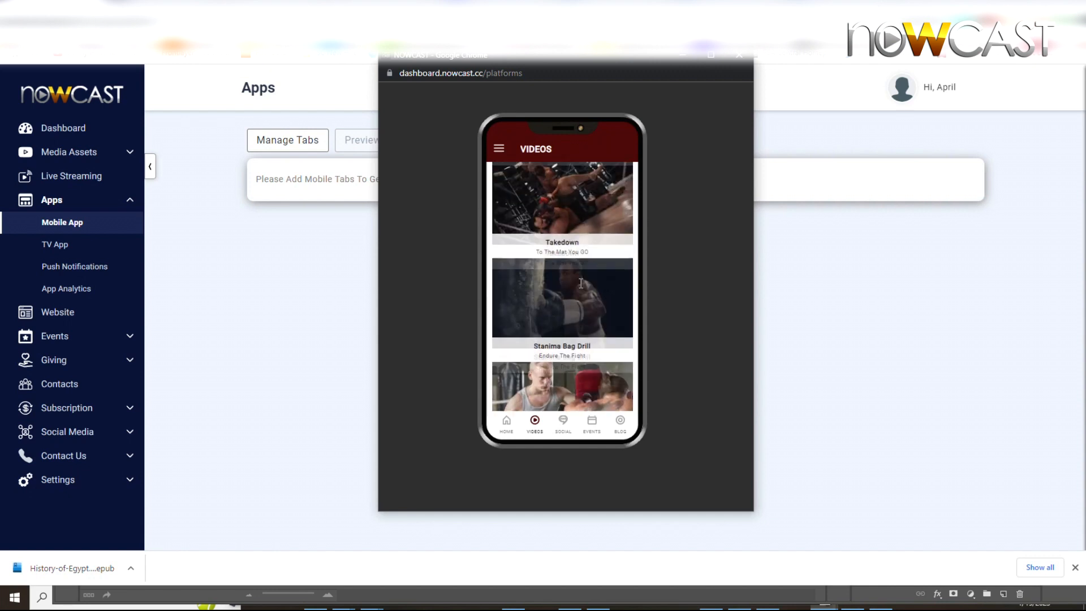
pyautogui.click(563, 424)
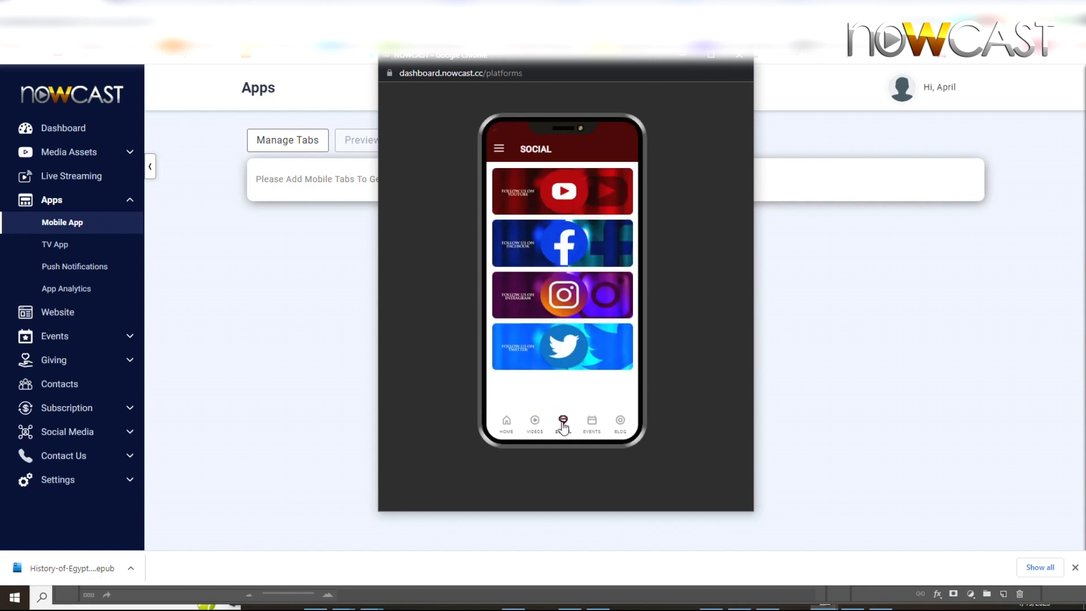
pyautogui.click(507, 424)
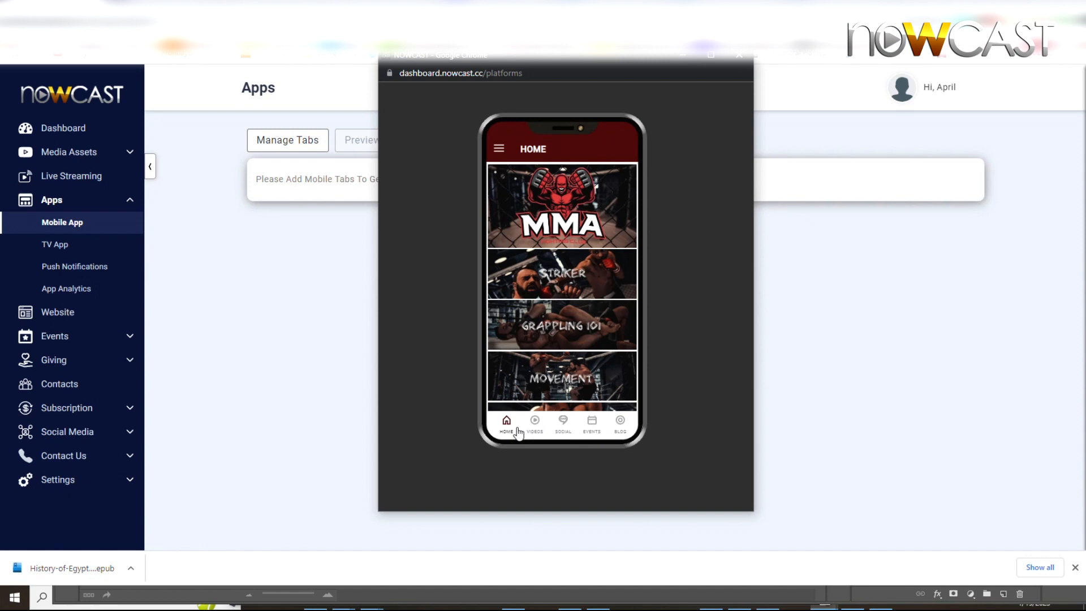
pyautogui.click(676, 56)
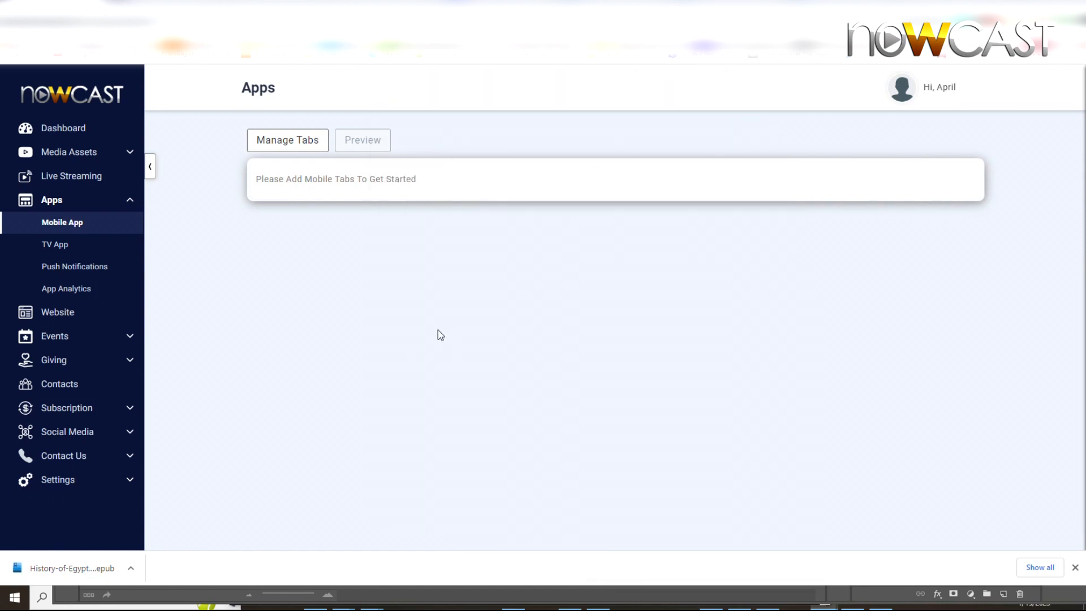
# - Start a new mobile app tab of the "Create your own custom" type and proceed to its title and icon settings
pyautogui.click(289, 146)
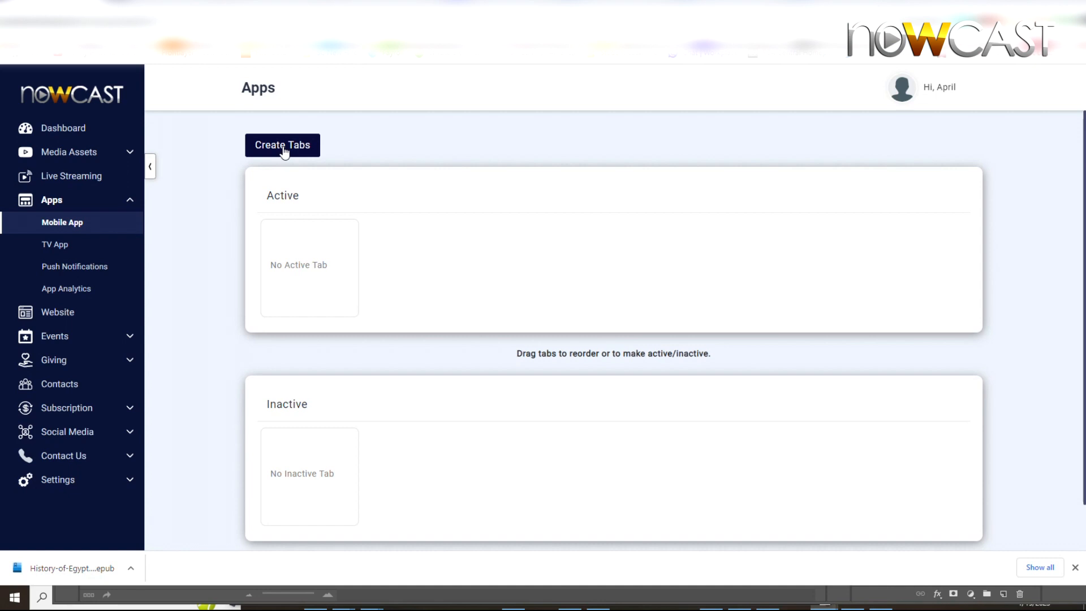
pyautogui.click(284, 148)
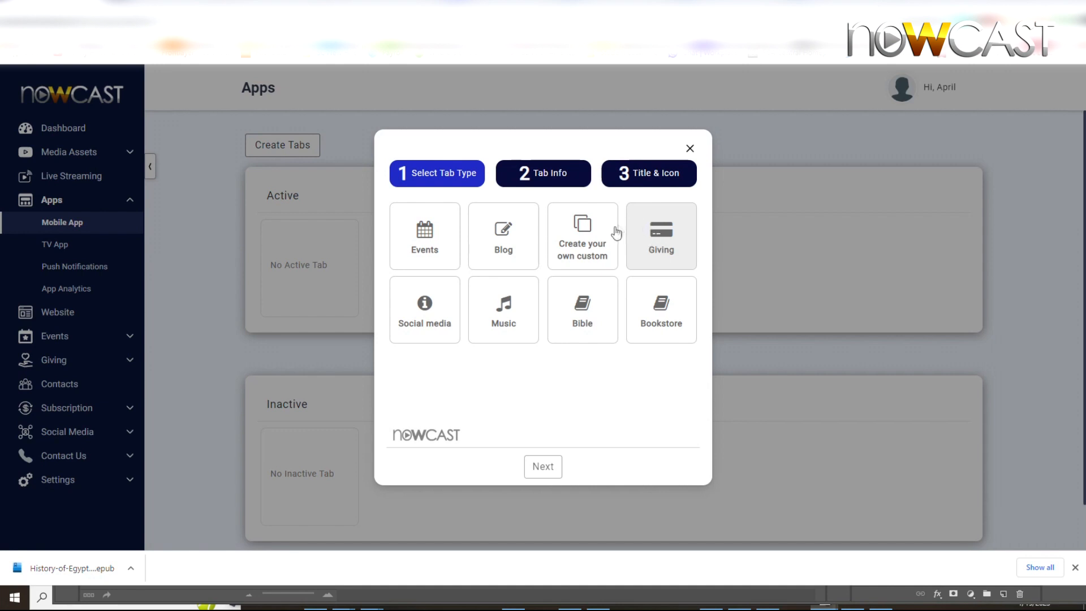
pyautogui.click(574, 244)
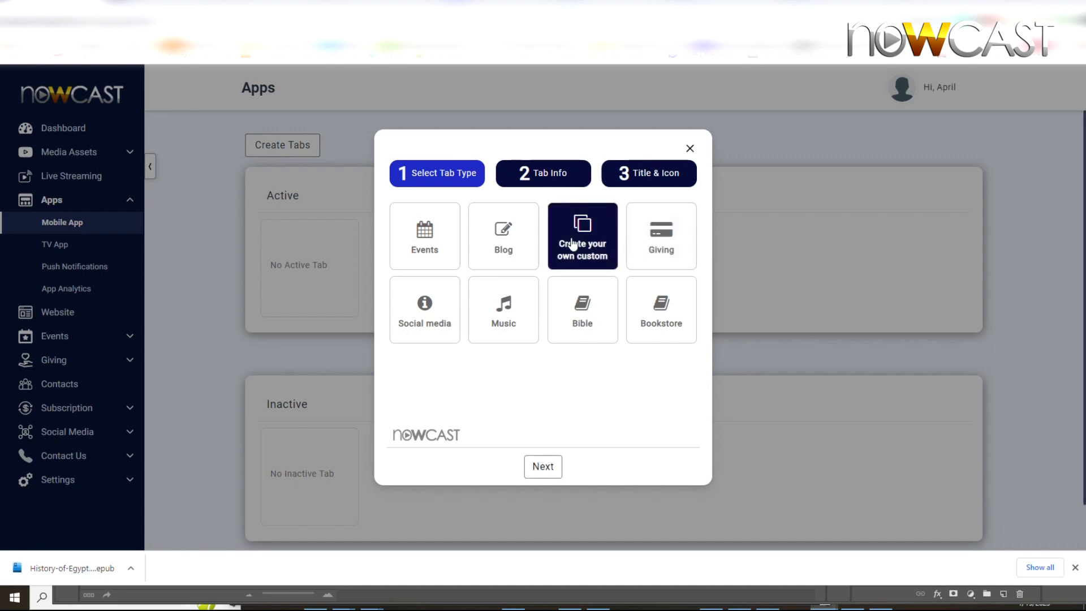
pyautogui.click(541, 469)
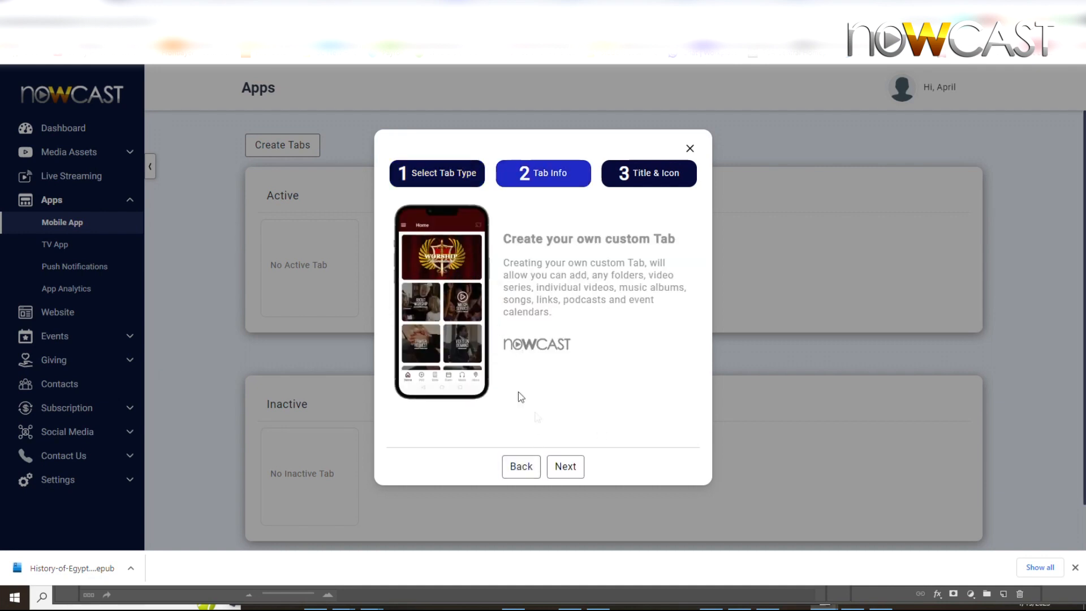
pyautogui.click(566, 467)
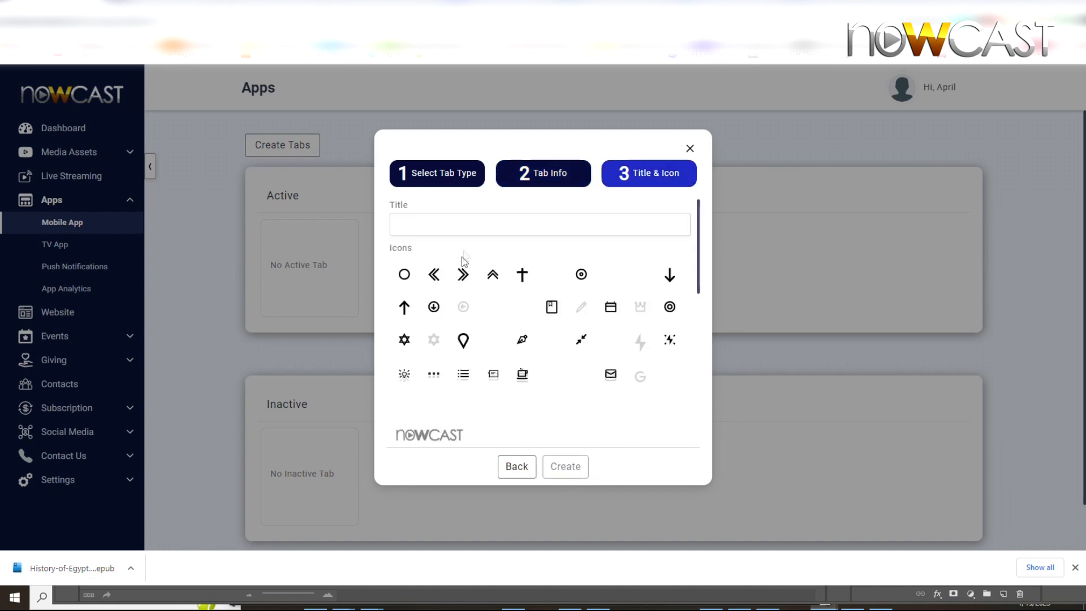
# - Title the custom tab "Home", give it the house icon and create it
pyautogui.click(472, 230)
pyautogui.write('Home')
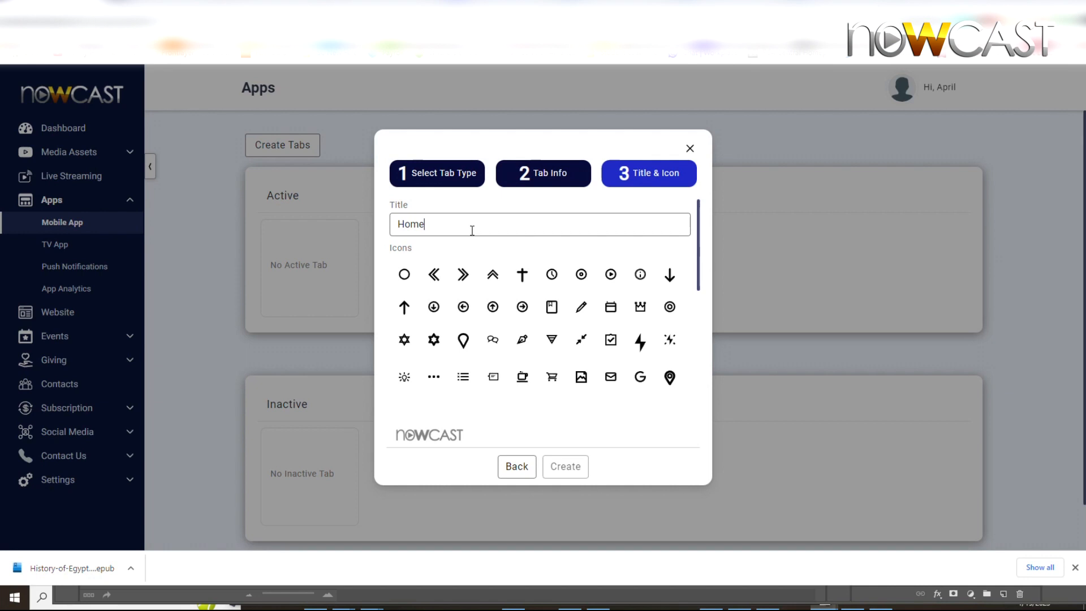
pyautogui.scroll(-4, 504, 290)
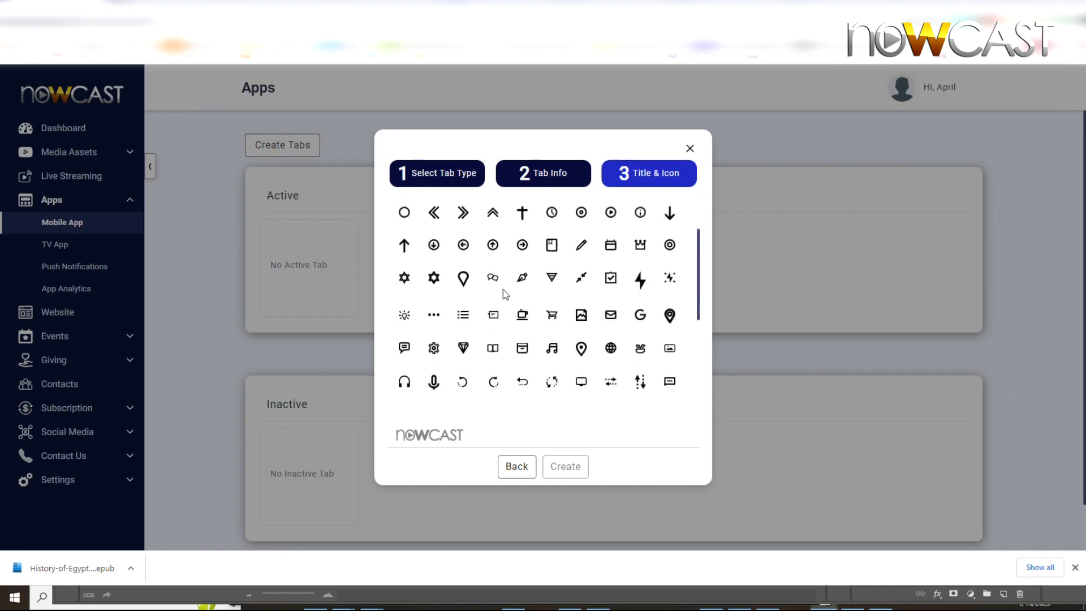
pyautogui.click(495, 308)
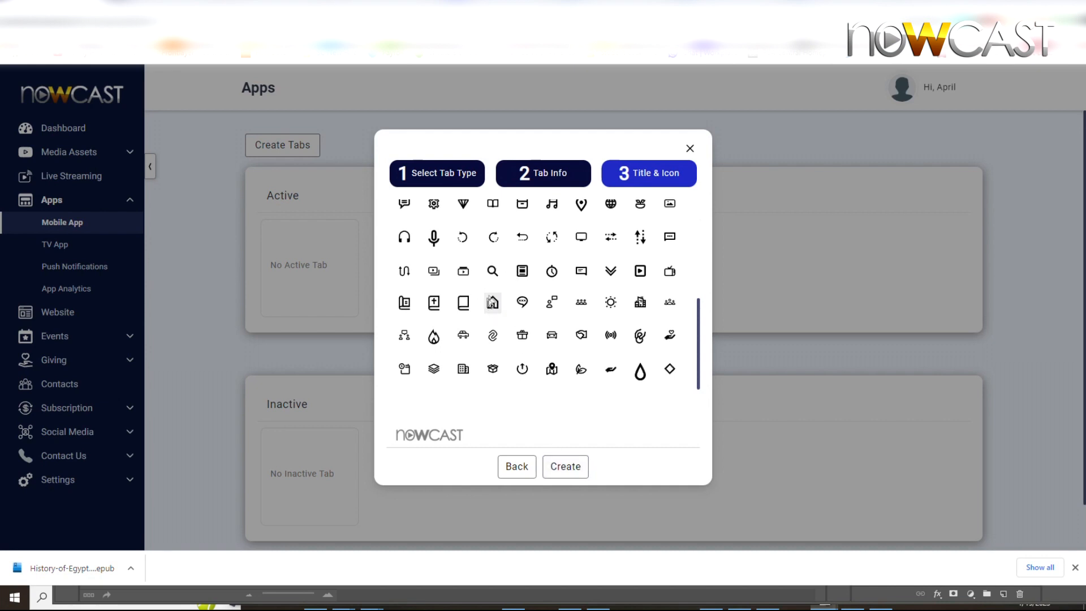
pyautogui.click(578, 467)
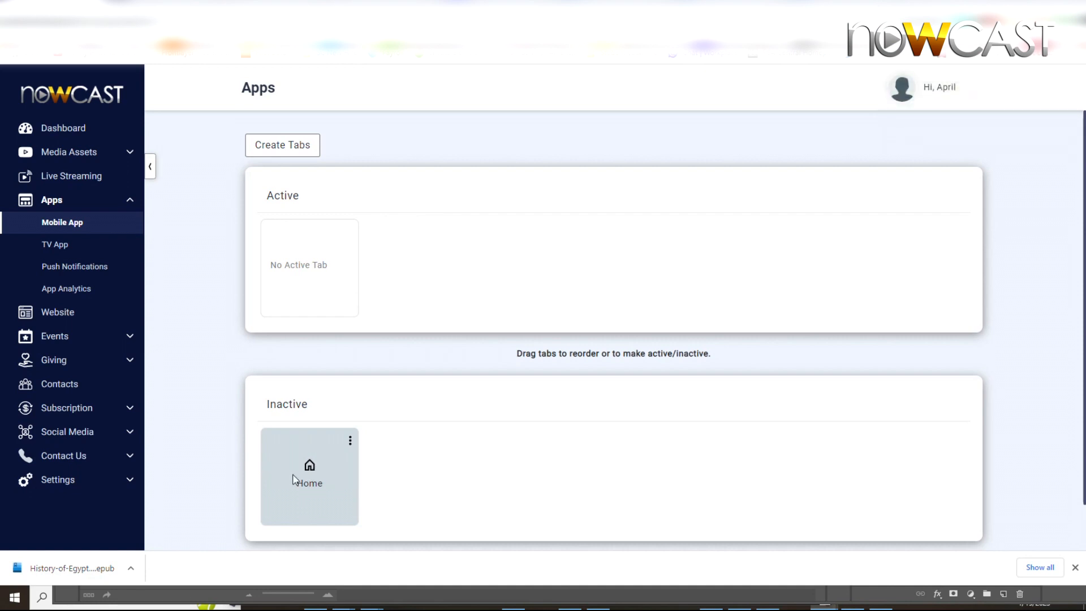
# - Make the Home tab active by moving it from the Inactive group to the Active group
pyautogui.moveTo(268, 399); pyautogui.dragTo(306, 405)
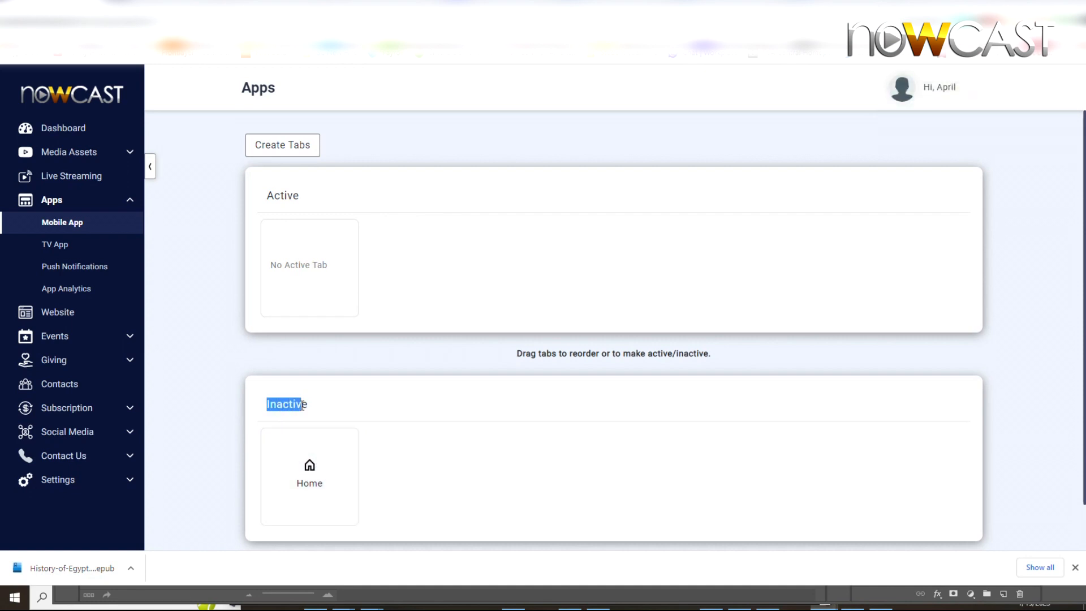
pyautogui.click(306, 406)
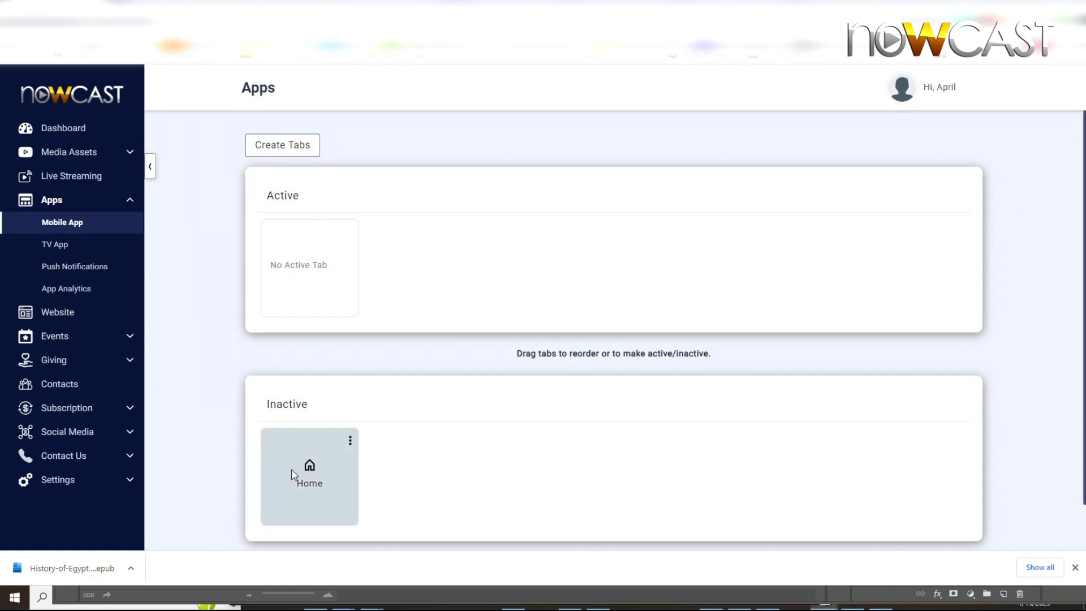
pyautogui.moveTo(292, 474); pyautogui.dragTo(304, 250)
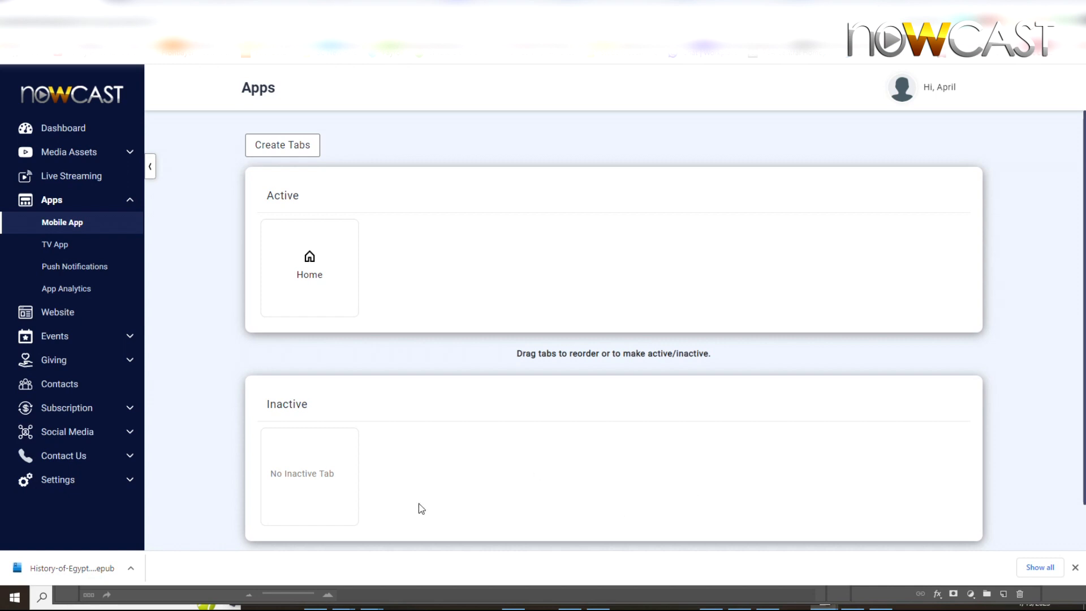
# - Start another tab using the Events type and proceed to its title and icon settings
pyautogui.click(261, 146)
pyautogui.click(438, 249)
pyautogui.click(548, 467)
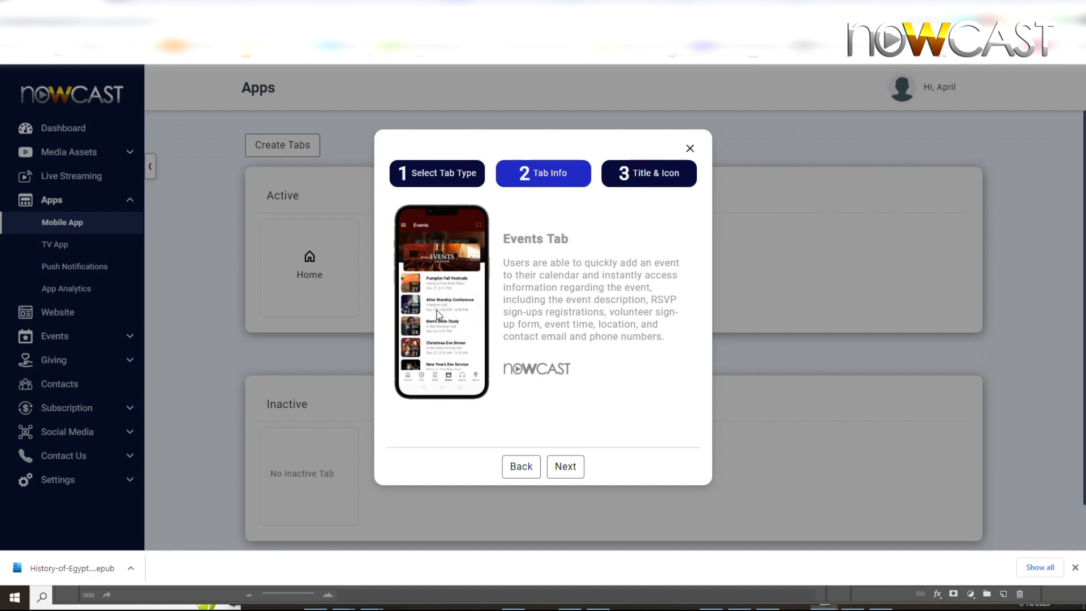
pyautogui.click(565, 467)
# - Create the tab with the title "Events" and the calendar-with-clock icon, and place it in the Active group beside Home
pyautogui.click(454, 225)
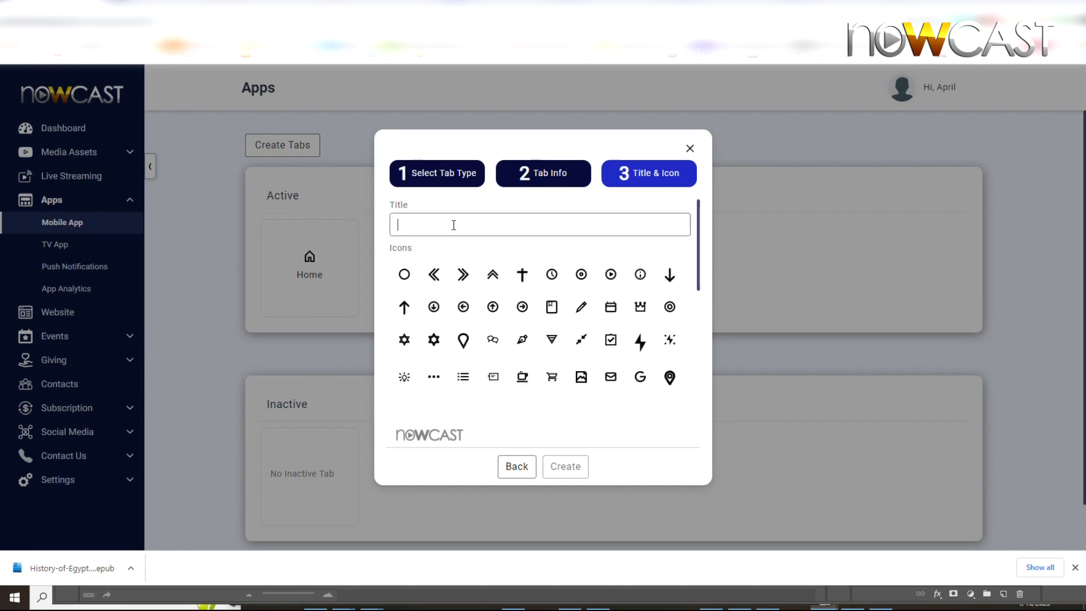
pyautogui.scroll(-5, 543, 283)
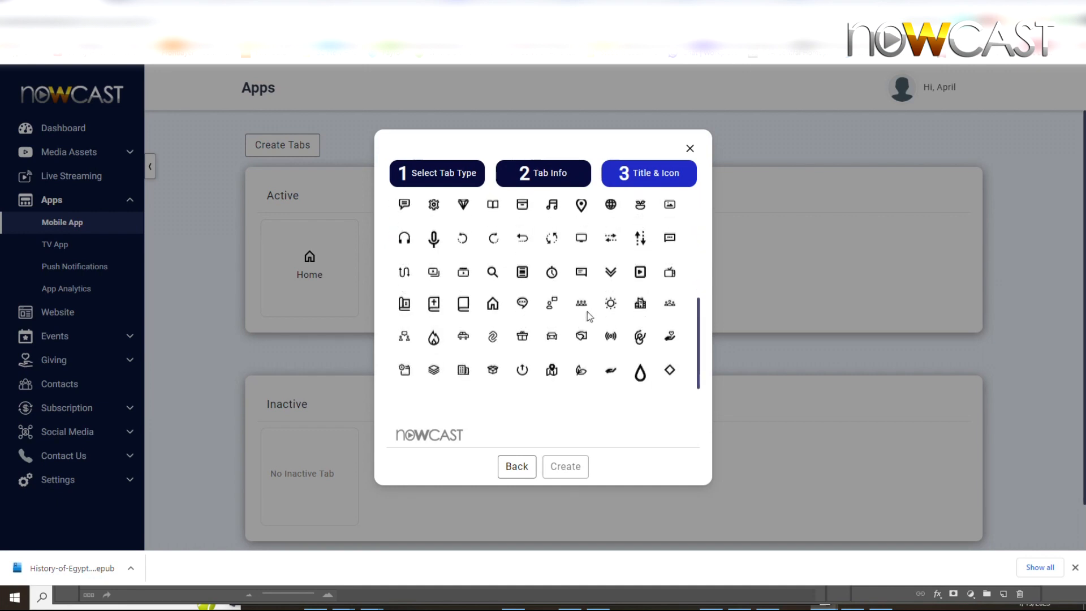
pyautogui.click(404, 371)
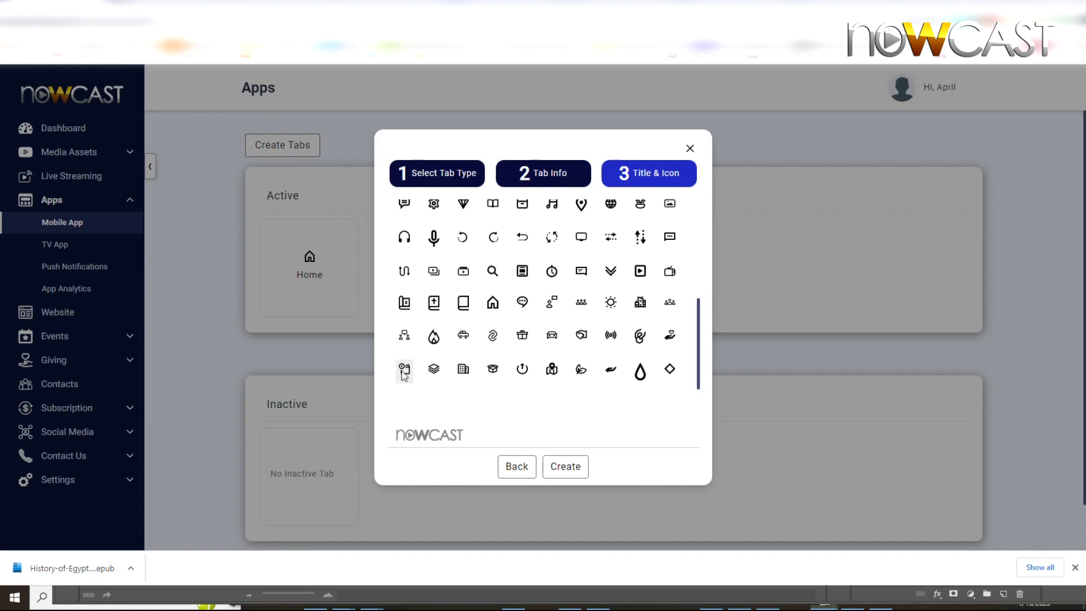
pyautogui.click(567, 468)
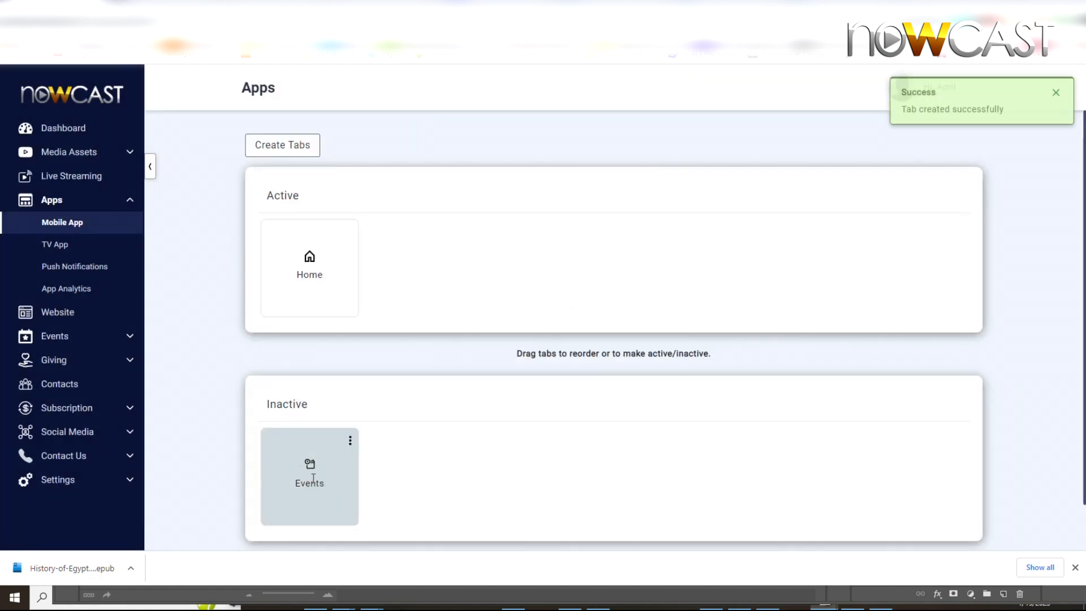
pyautogui.moveTo(312, 481); pyautogui.dragTo(408, 314)
# - Create a Bookstore tab titled "Books" with the closed-book icon
pyautogui.click(260, 147)
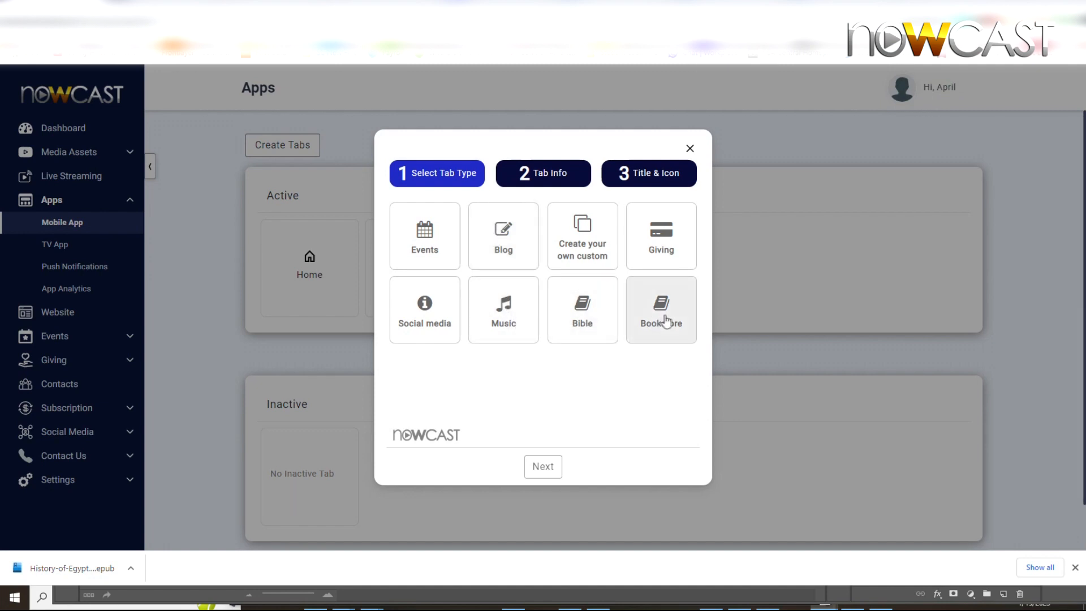
pyautogui.click(647, 327)
pyautogui.click(552, 468)
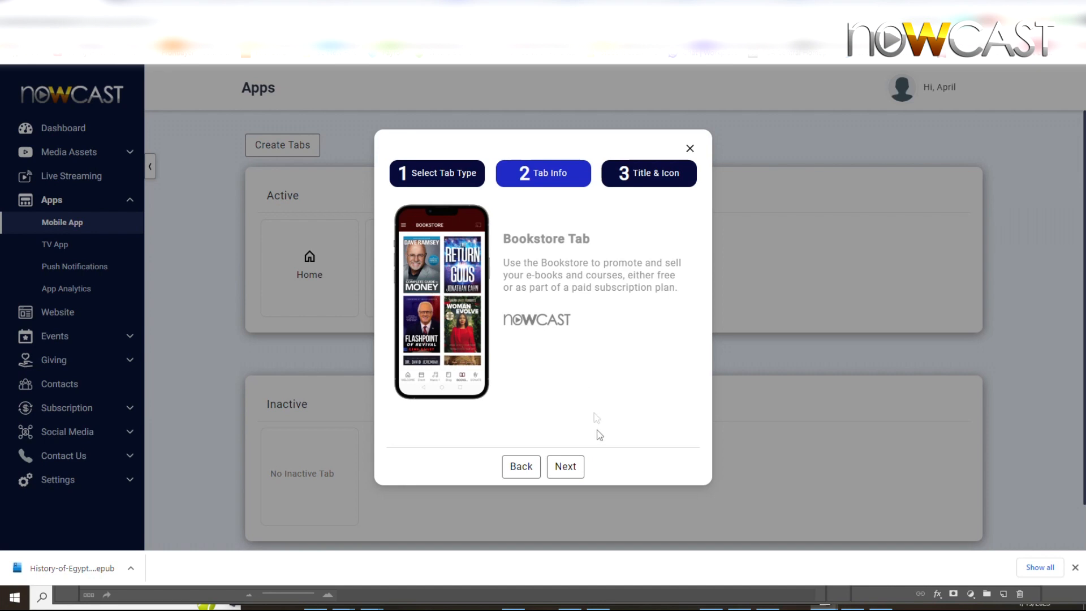
pyautogui.click(565, 468)
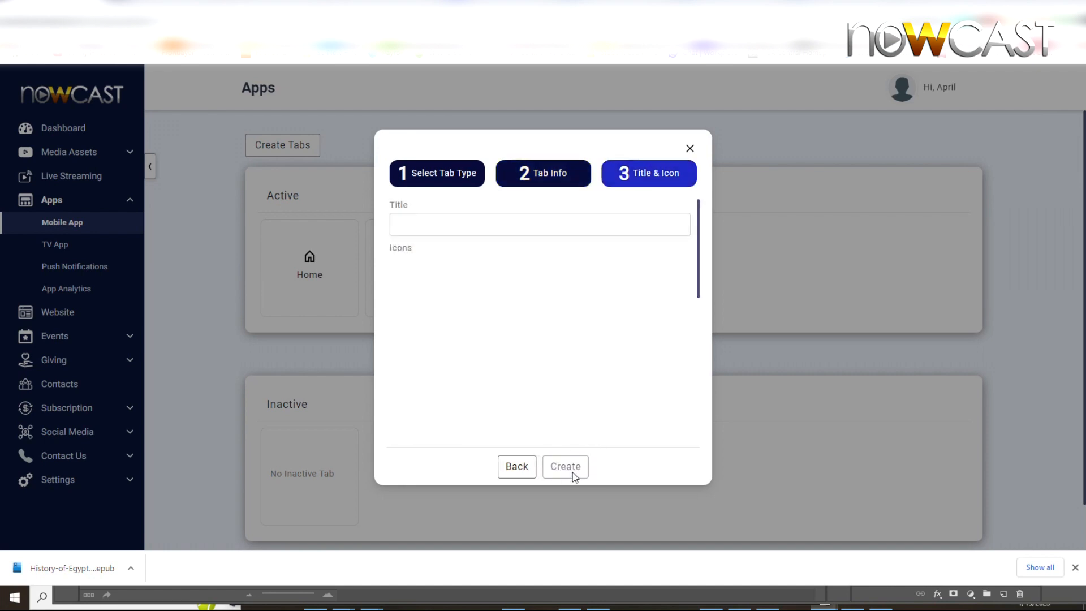
pyautogui.click(460, 226)
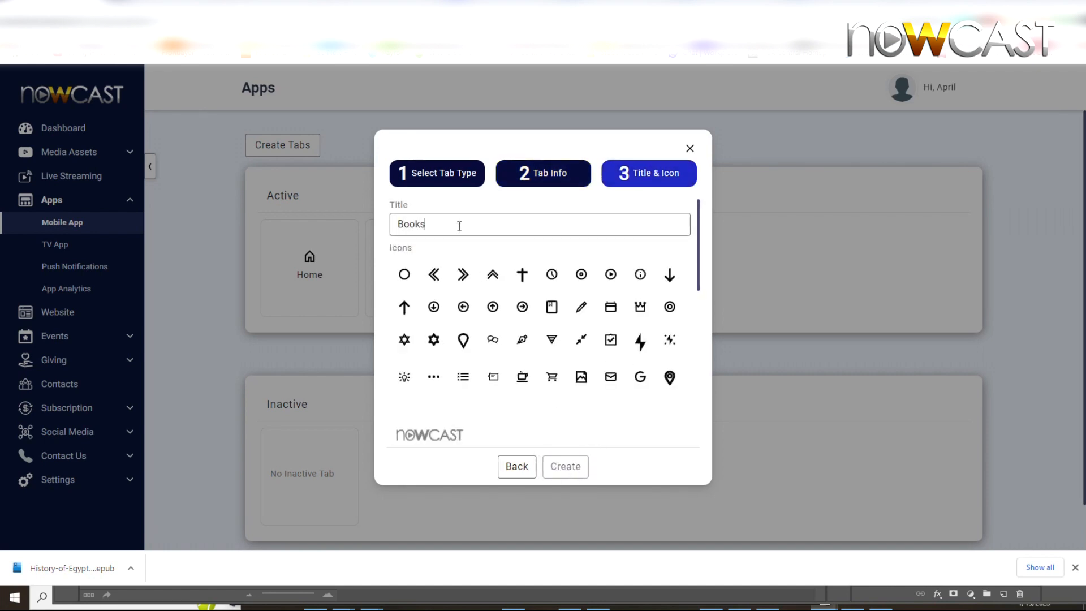
pyautogui.scroll(-5, 587, 338)
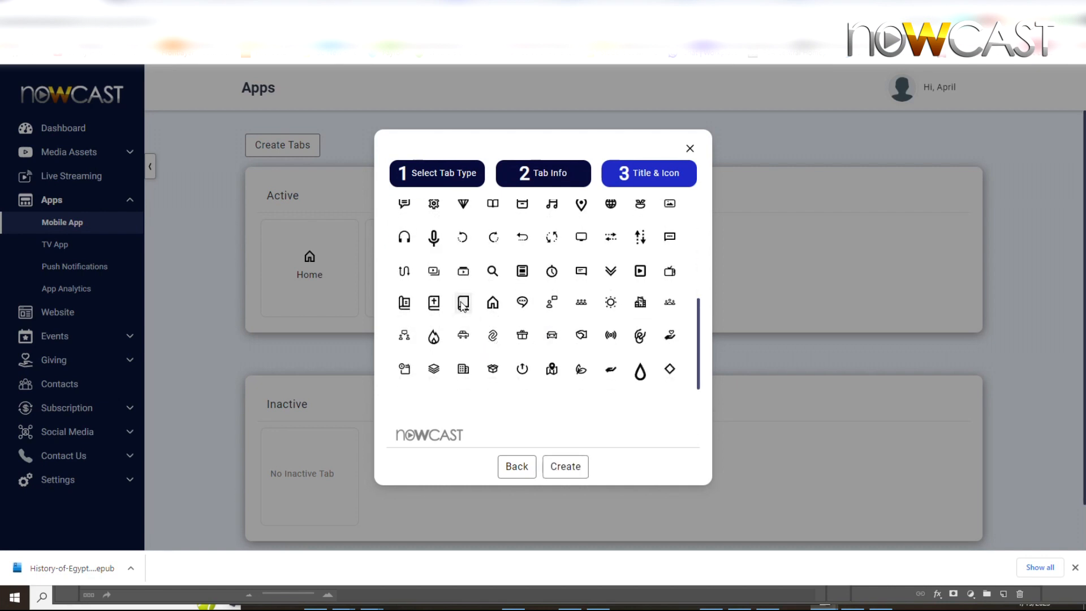
pyautogui.click(568, 467)
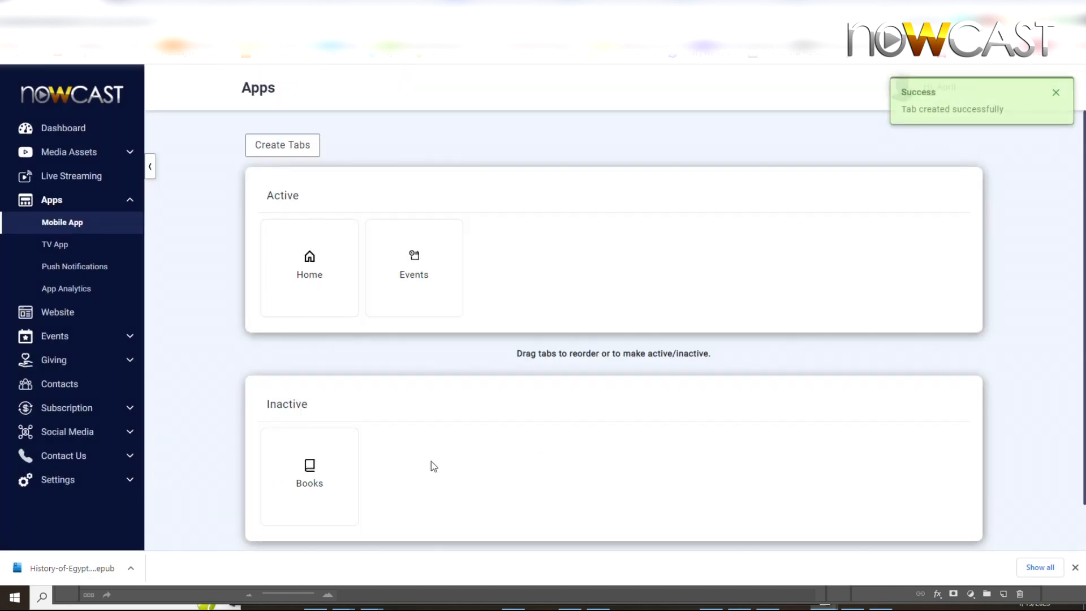
# - Move the Books tab from the Inactive group to the Active group after Events, and save the tab arrangement
pyautogui.moveTo(314, 483)
pyautogui.moveTo(311, 488); pyautogui.dragTo(527, 302)
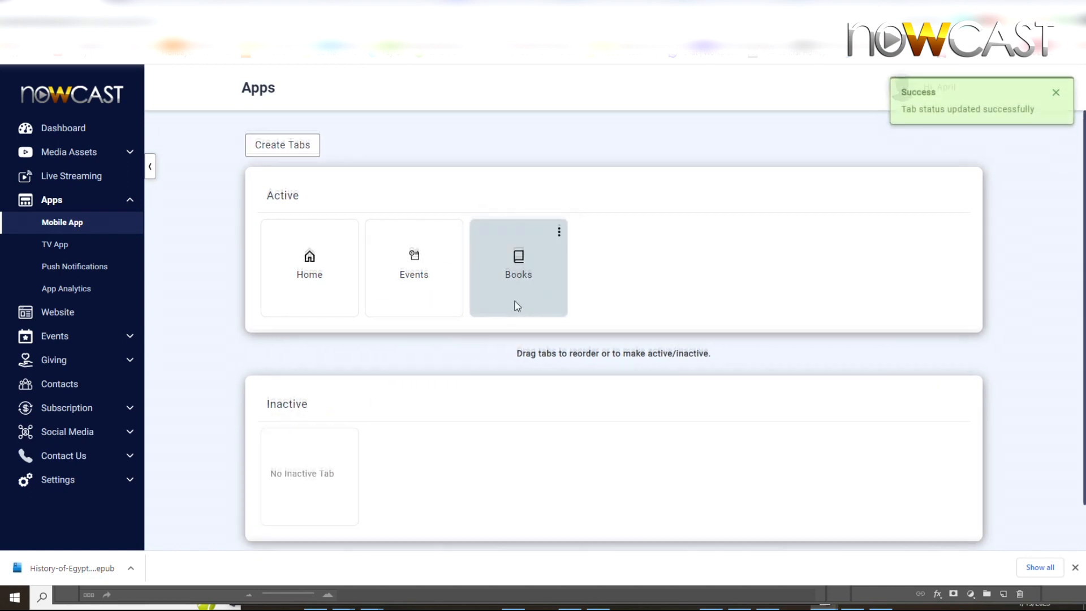
pyautogui.scroll(-1, 566, 452)
pyautogui.click(589, 526)
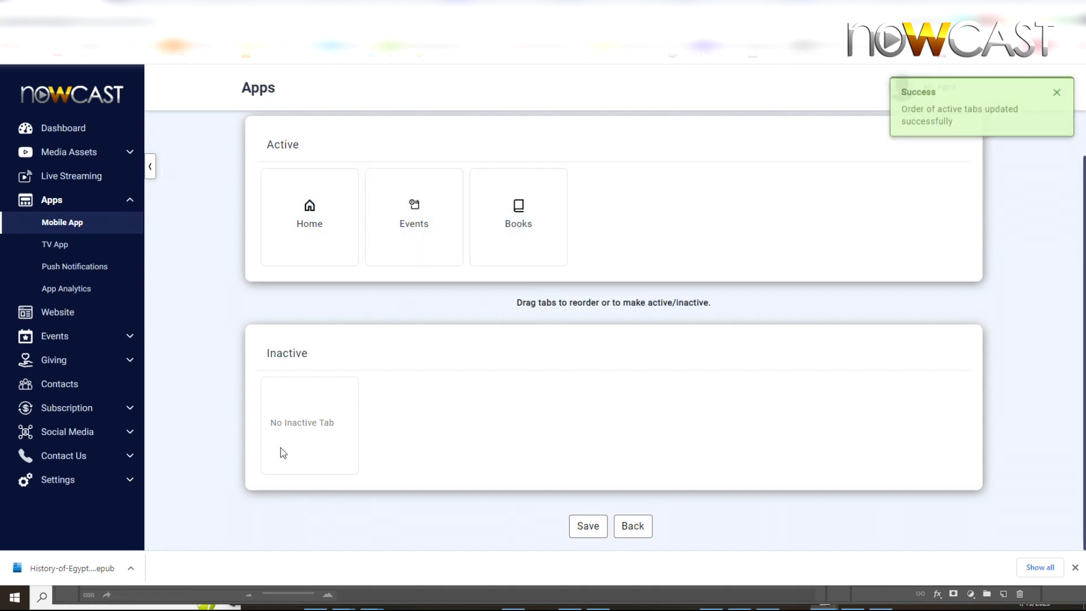
# - Start a new tab of the Blog type and proceed to its title and icon settings
pyautogui.scroll(1, 317, 207)
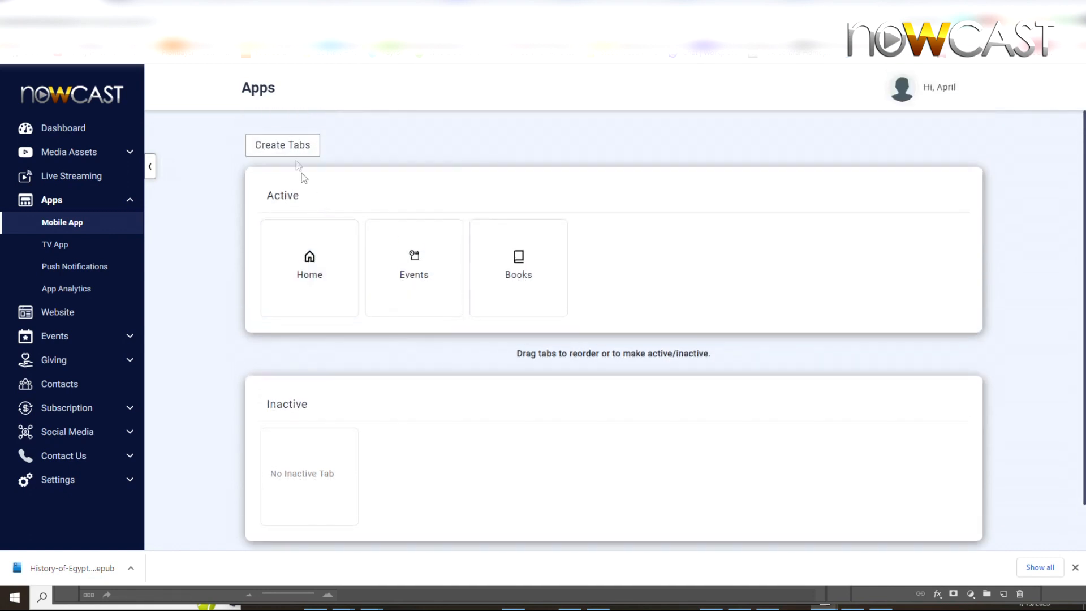
pyautogui.click(291, 153)
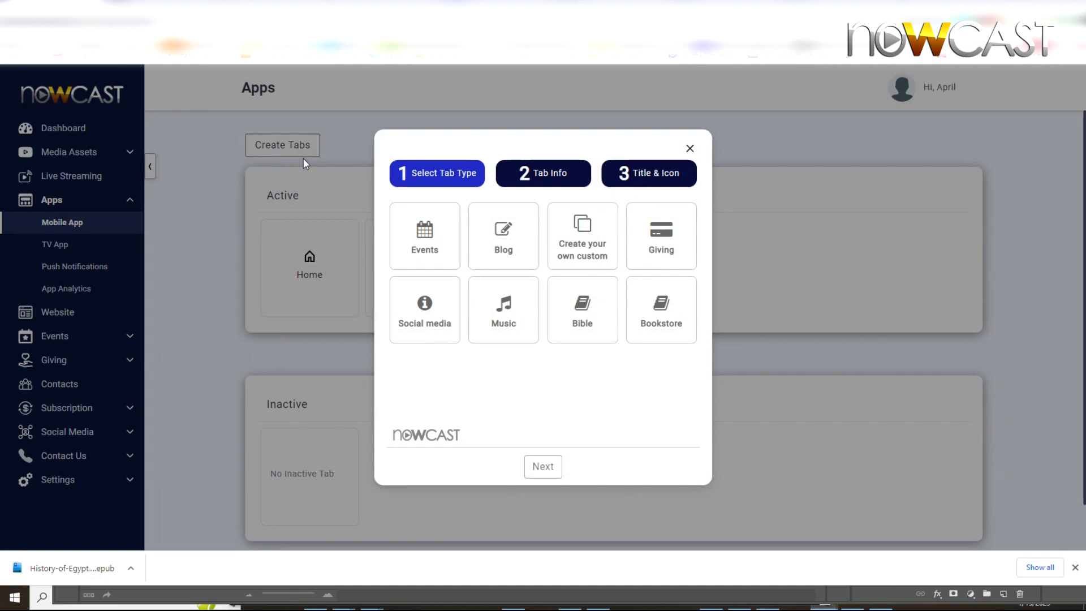
pyautogui.click(487, 241)
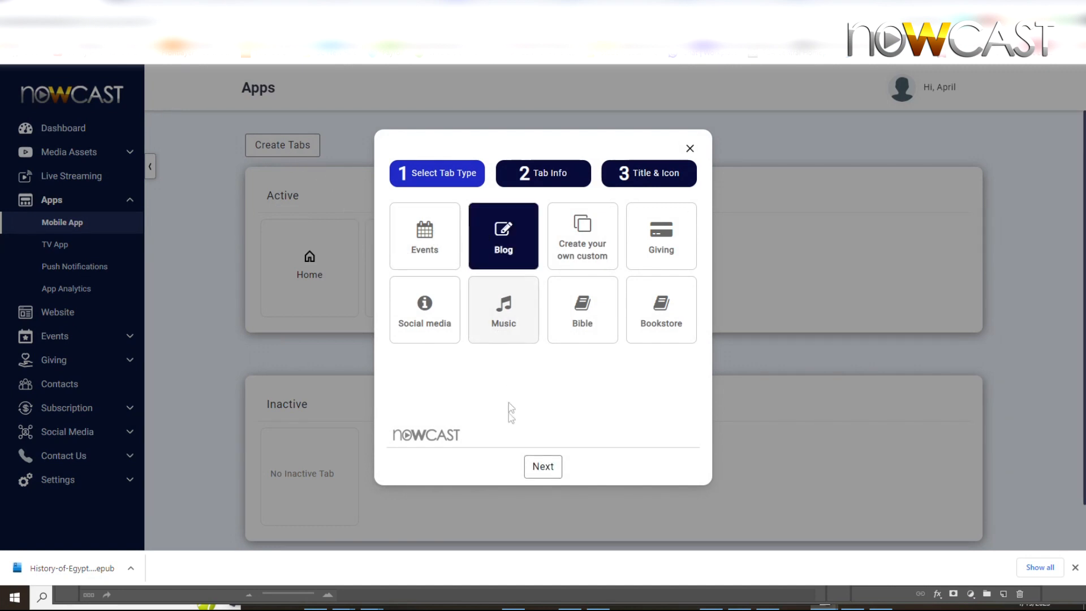
pyautogui.click(536, 467)
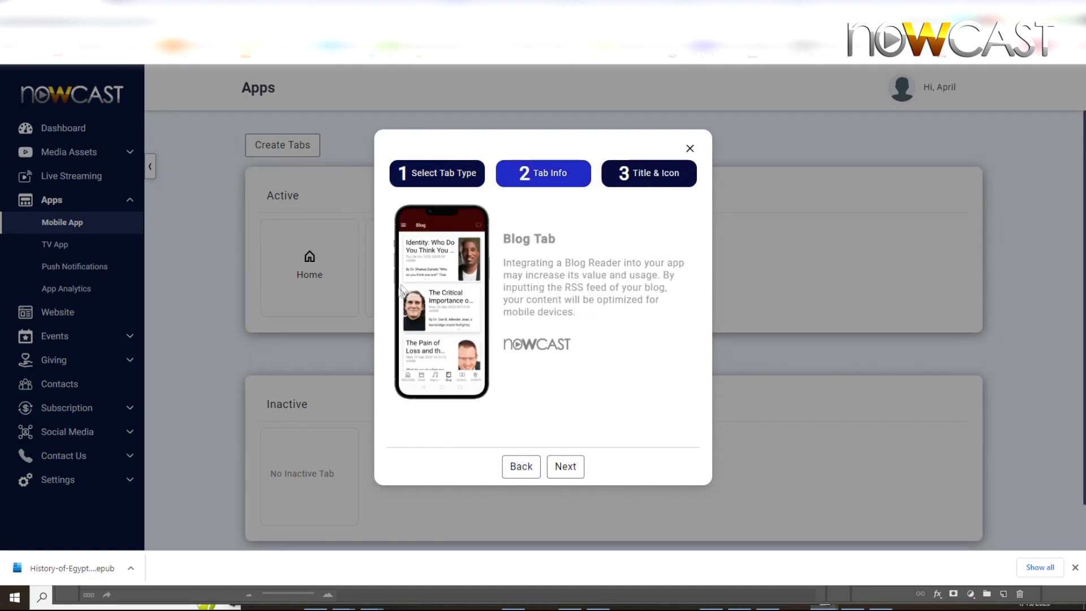
pyautogui.click(566, 467)
# - Create the tab with the title "Blog" and the text-card icon, and place it in the Active group after Books
pyautogui.click(459, 230)
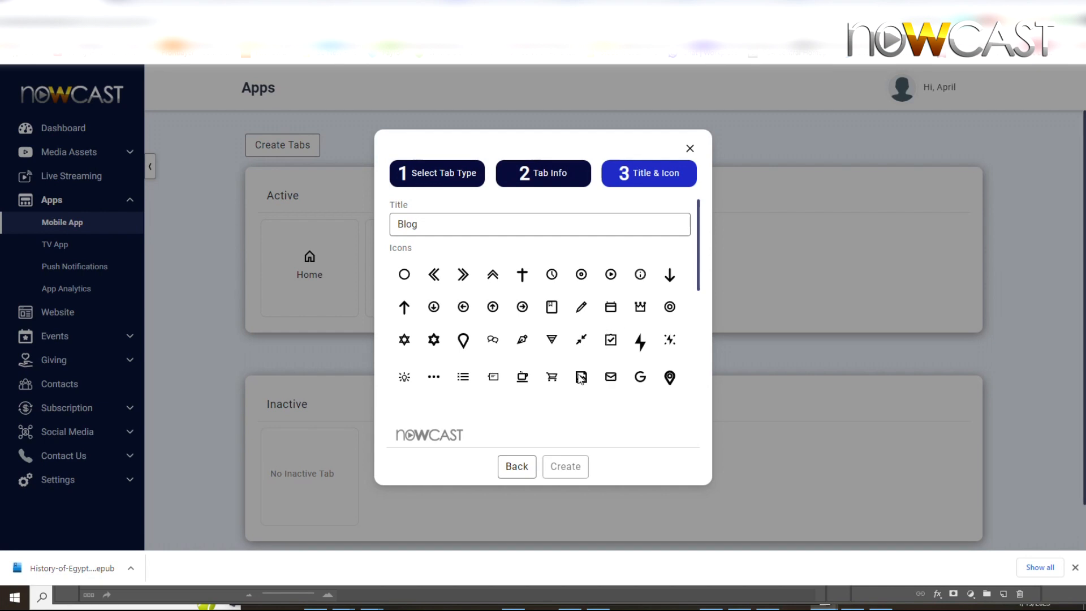
pyautogui.scroll(-1, 521, 379)
pyautogui.click(493, 315)
pyautogui.click(566, 467)
pyautogui.moveTo(310, 477); pyautogui.dragTo(624, 260)
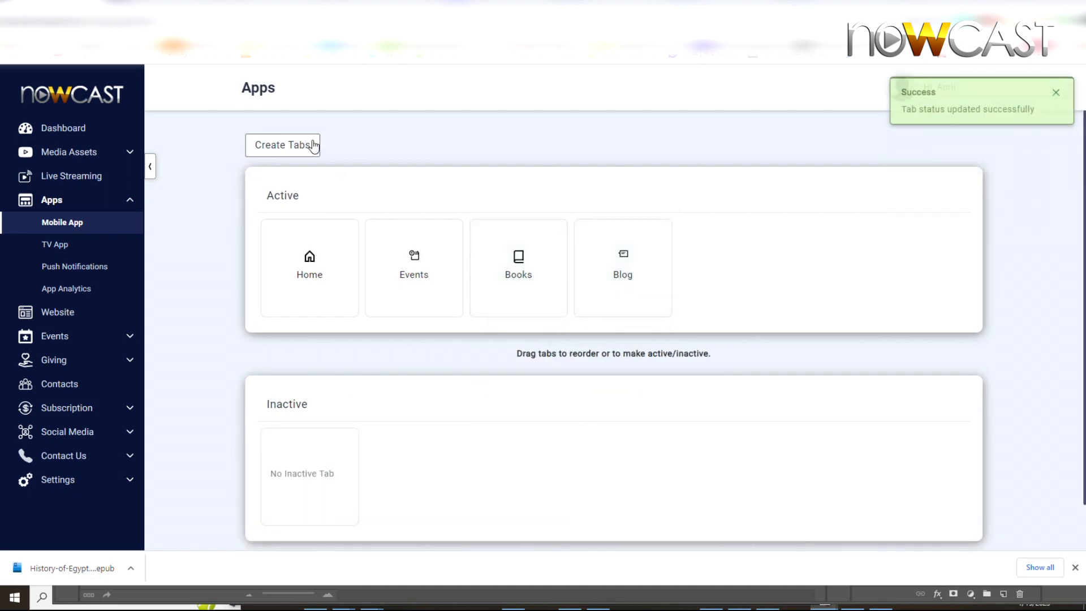
# - Create a custom tab titled "VOD" with the circled play icon
pyautogui.click(311, 146)
pyautogui.click(586, 227)
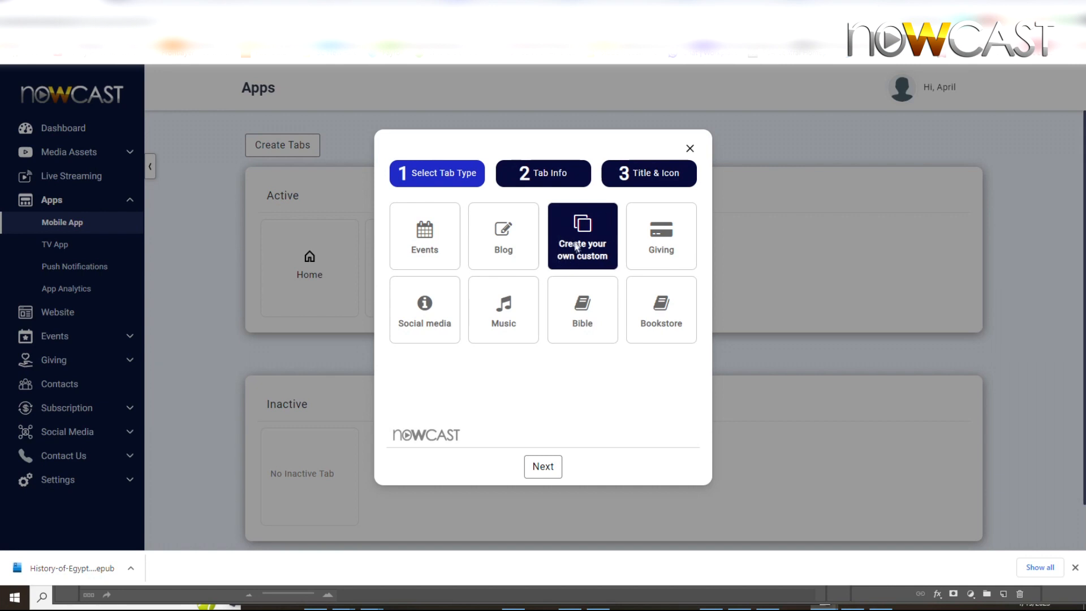
pyautogui.click(545, 466)
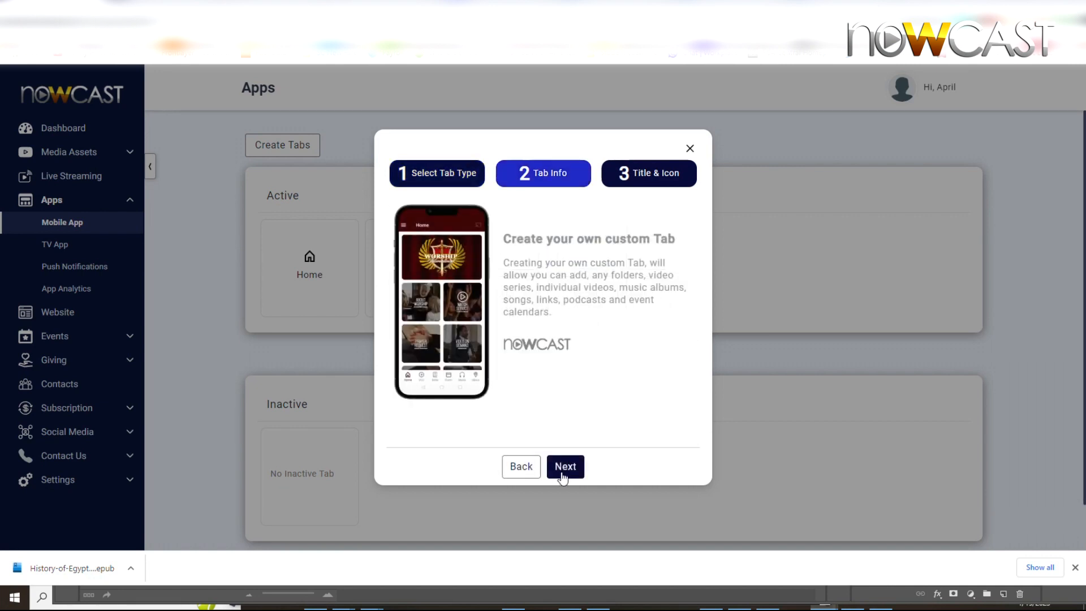
pyautogui.click(563, 467)
pyautogui.click(442, 224)
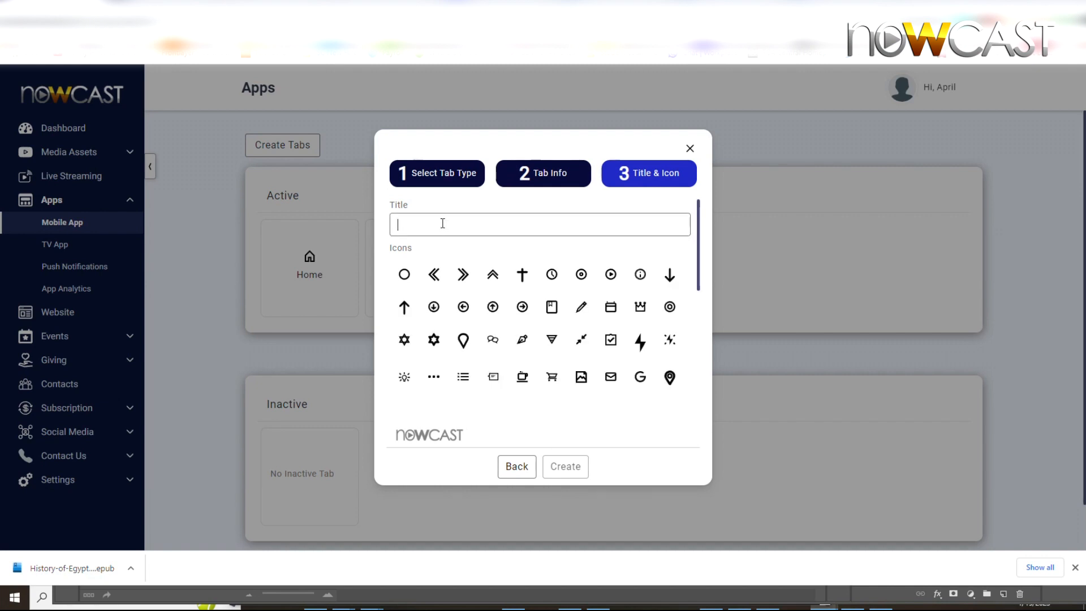
pyautogui.write('VOD')
pyautogui.click(615, 279)
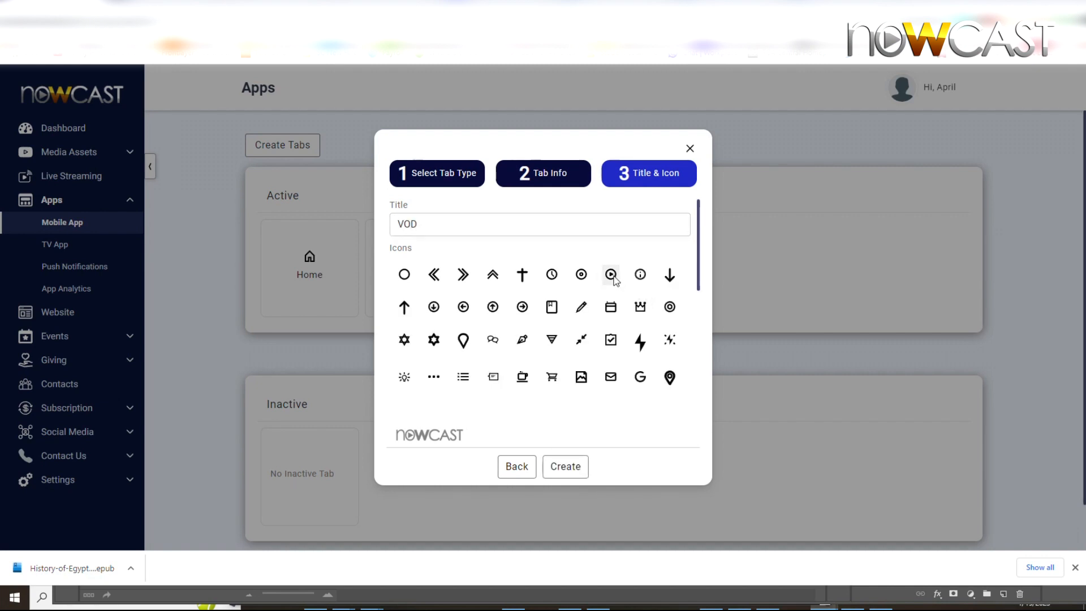
pyautogui.click(562, 467)
# - Move the VOD tab into the Active group after Blog and save the tab arrangement
pyautogui.moveTo(340, 452); pyautogui.dragTo(764, 237)
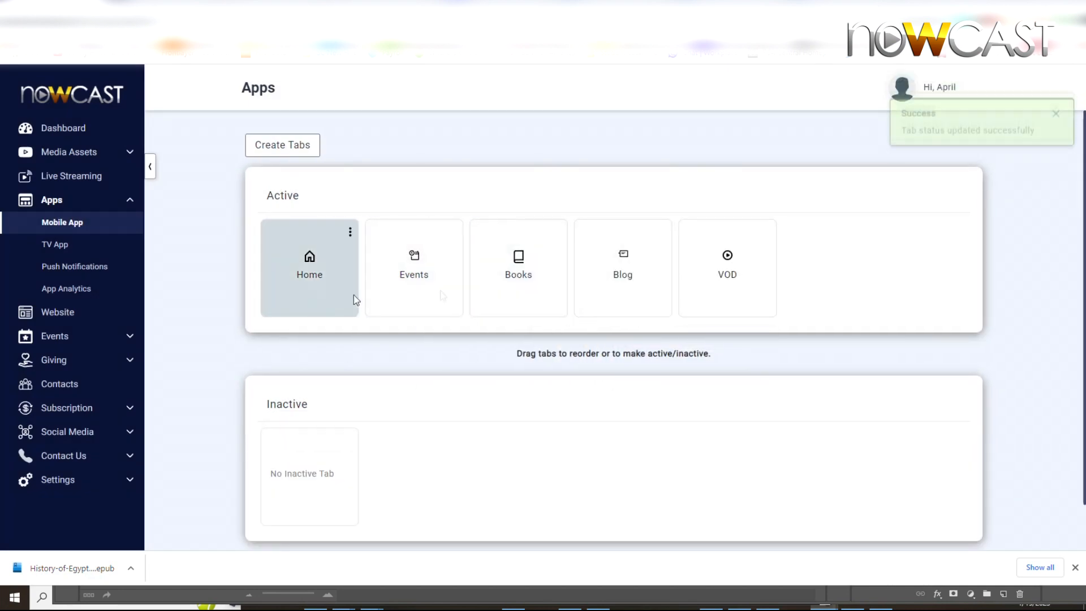
pyautogui.scroll(-1, 415, 450)
pyautogui.click(592, 526)
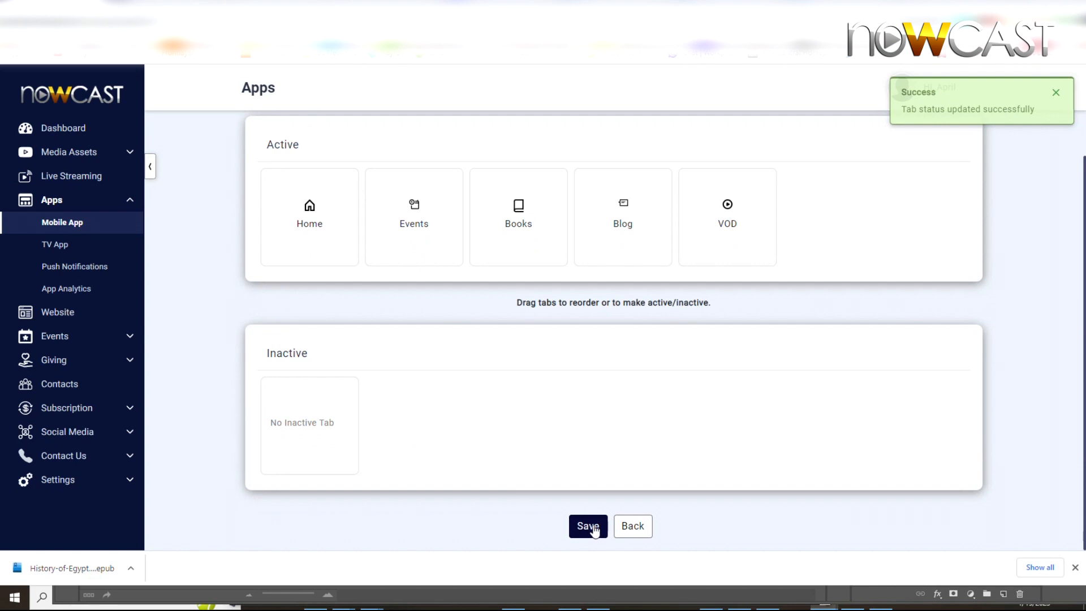
pyautogui.scroll(1, 300, 187)
pyautogui.click(293, 149)
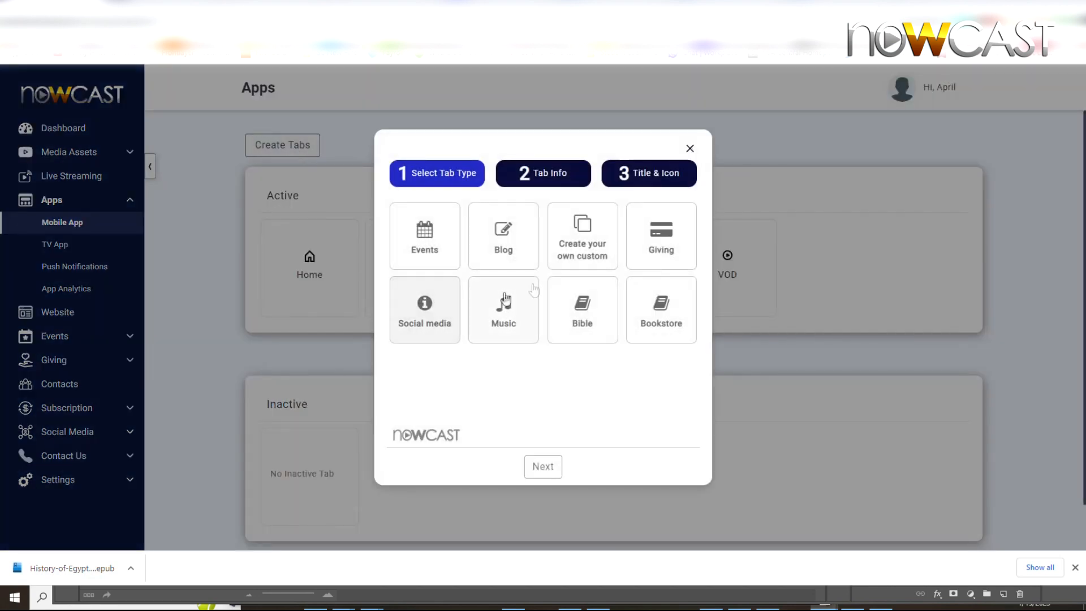
pyautogui.click(655, 235)
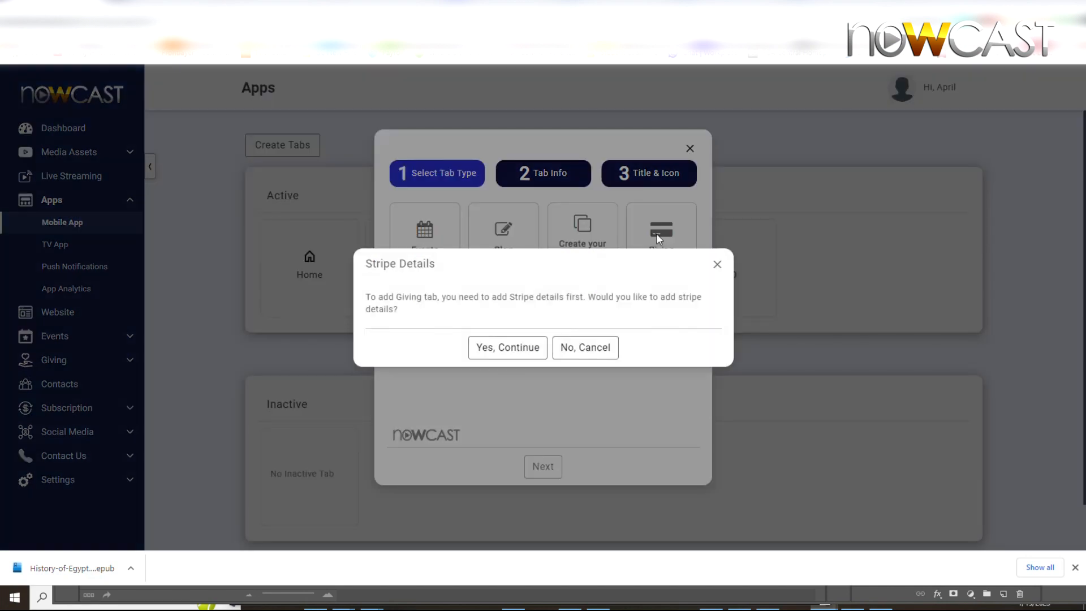
pyautogui.moveTo(366, 261); pyautogui.dragTo(447, 267)
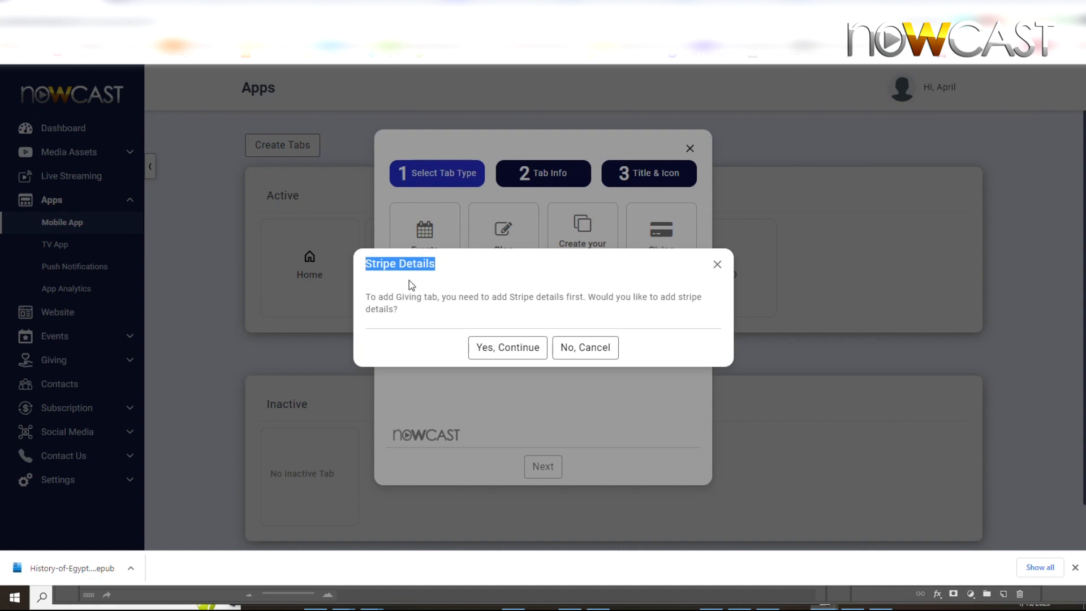
pyautogui.click(717, 265)
pyautogui.click(690, 148)
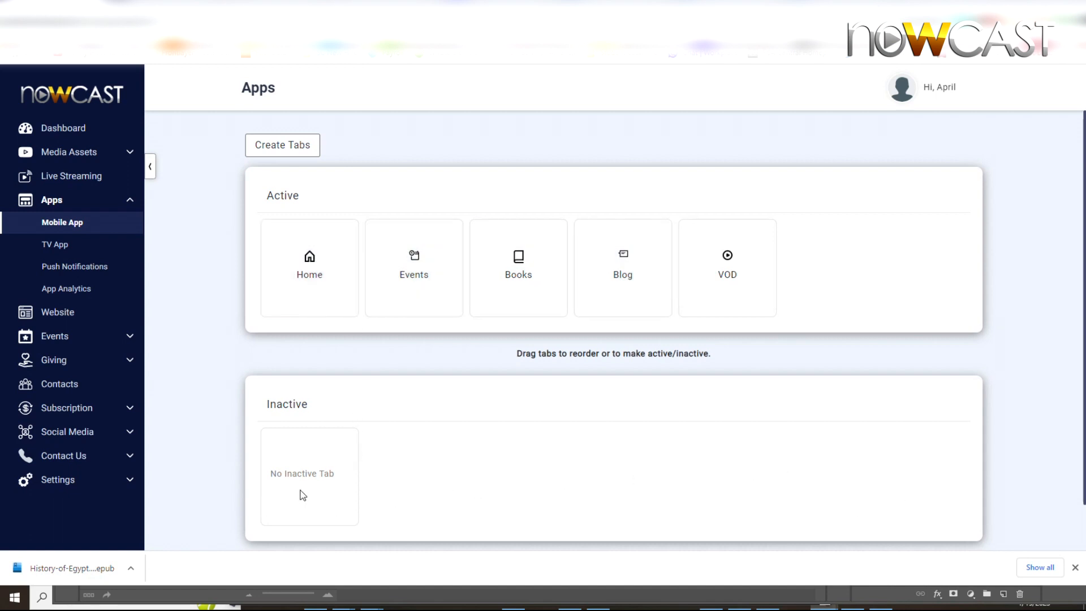
# - Start a new tab of the Music type and proceed to its title and icon settings
pyautogui.click(273, 150)
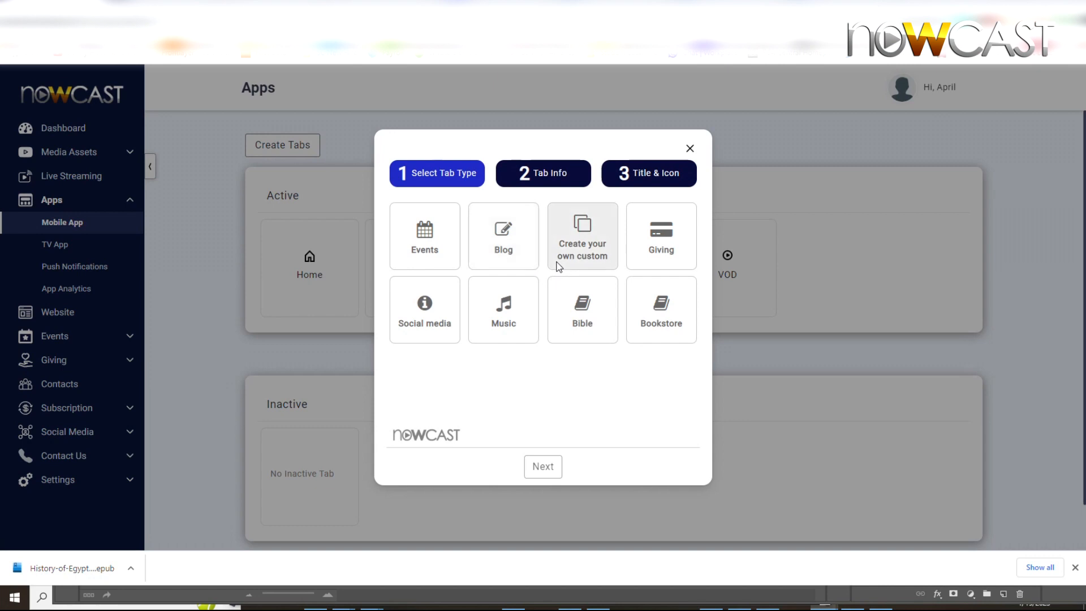
pyautogui.click(666, 318)
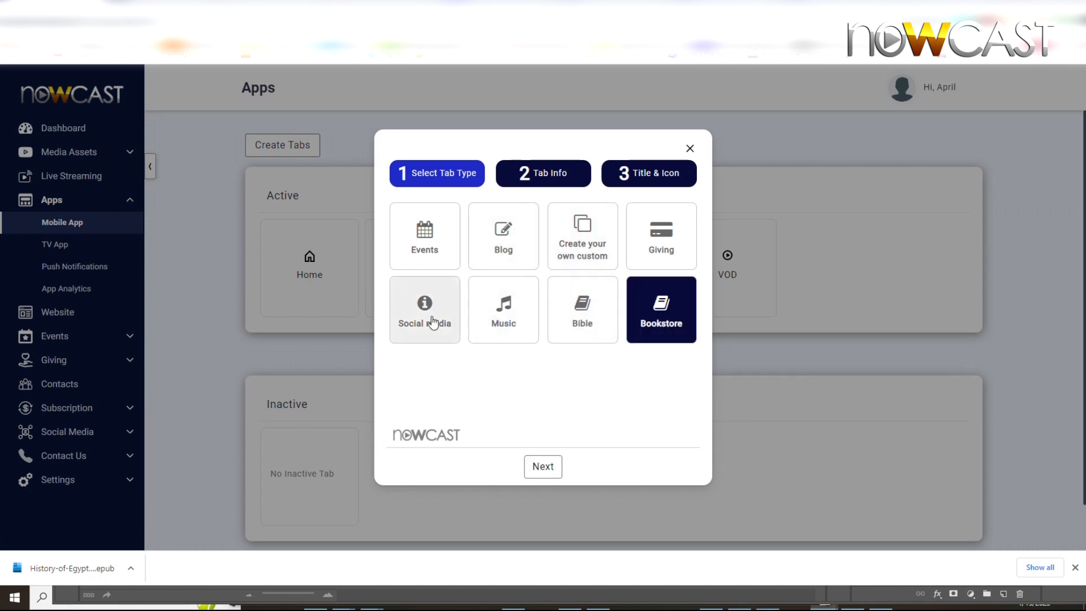
pyautogui.click(500, 317)
pyautogui.click(544, 467)
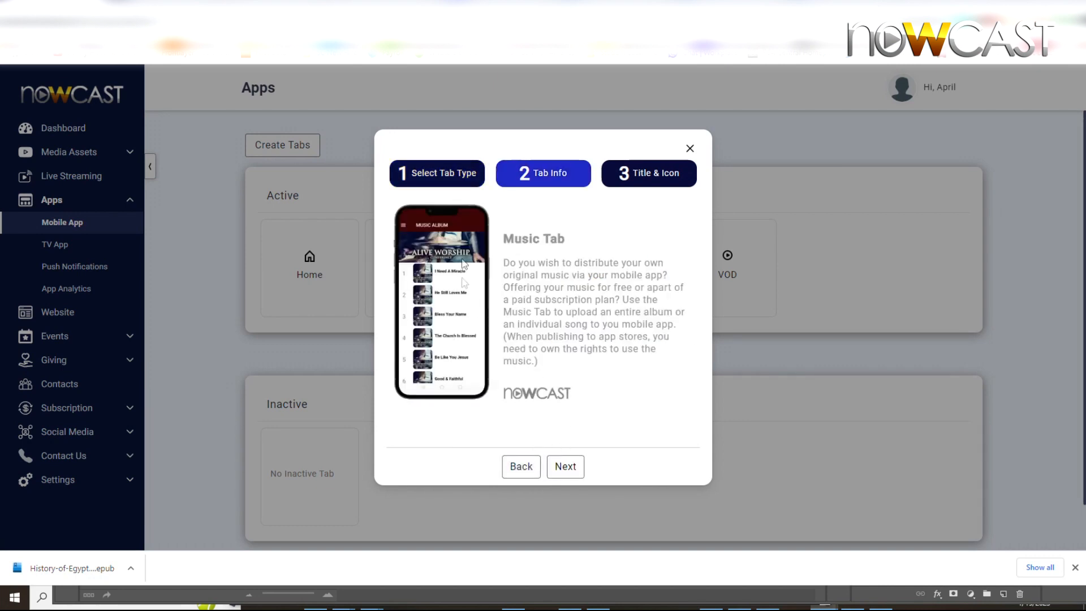
pyautogui.click(566, 467)
# - Title the tab "Music", give it the microphone icon and create it
pyautogui.click(449, 217)
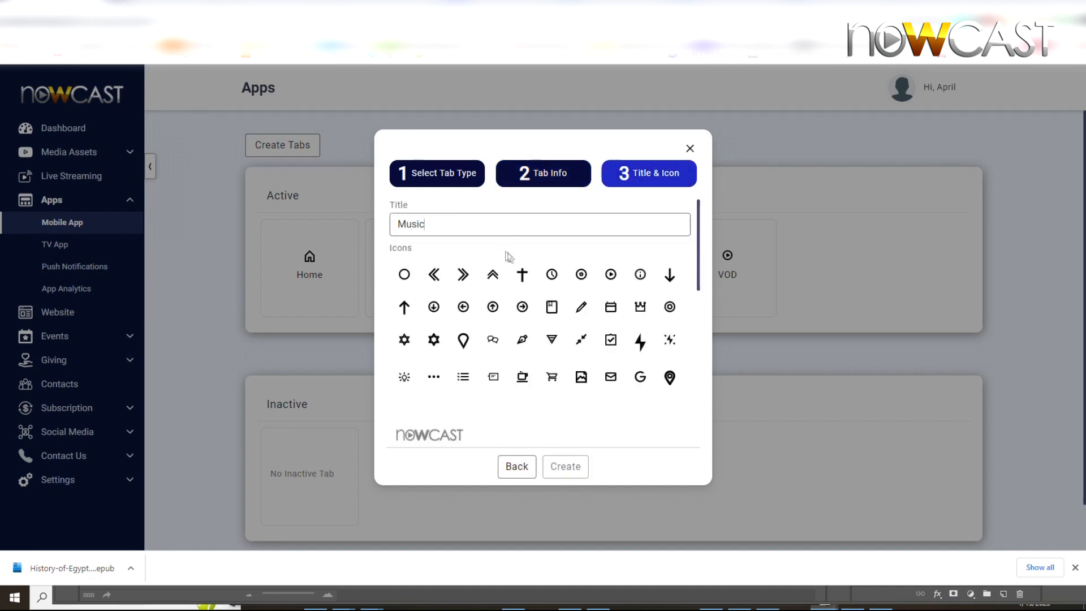
pyautogui.scroll(-3, 524, 267)
pyautogui.scroll(-1, 524, 267)
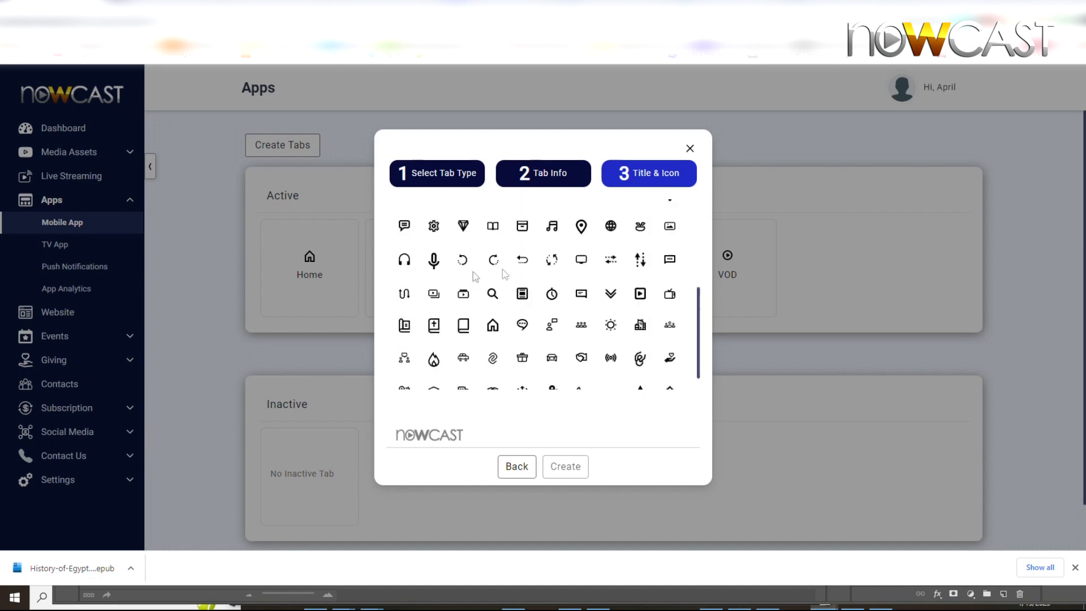
pyautogui.click(434, 260)
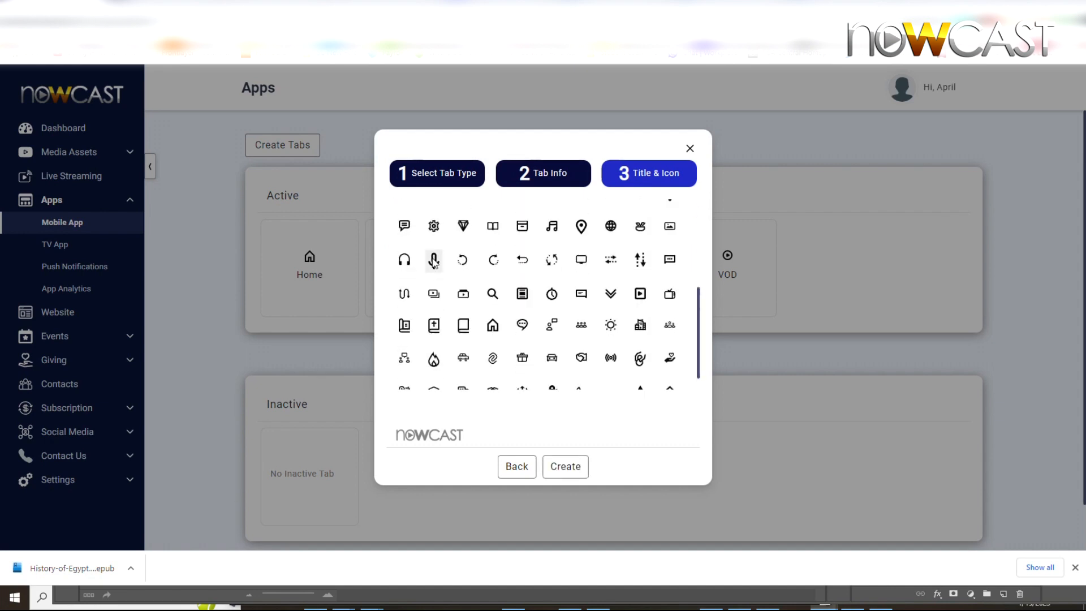
pyautogui.scroll(-1, 574, 298)
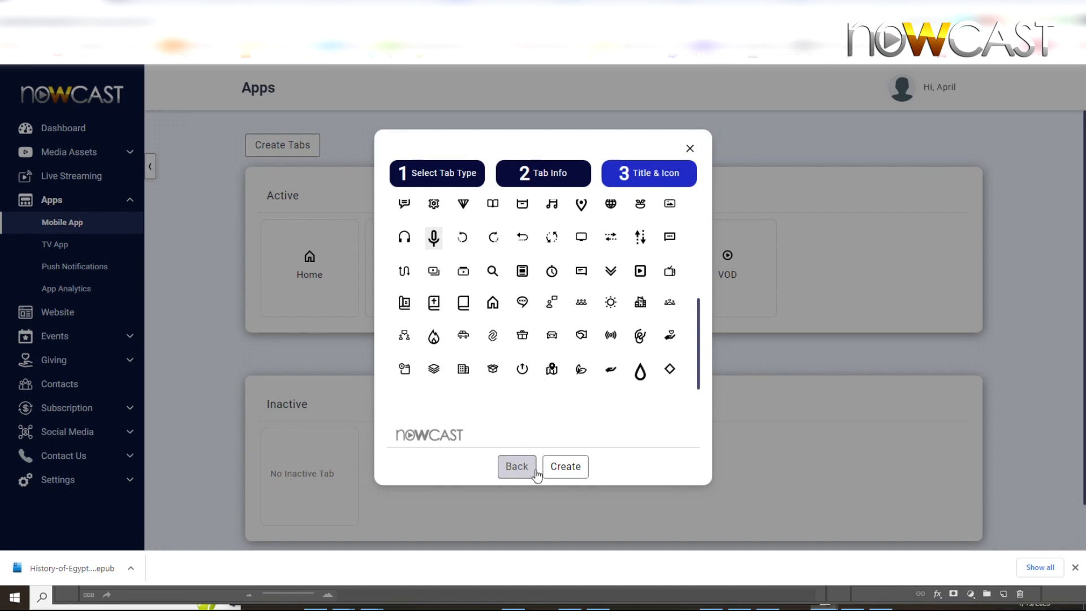
pyautogui.click(566, 467)
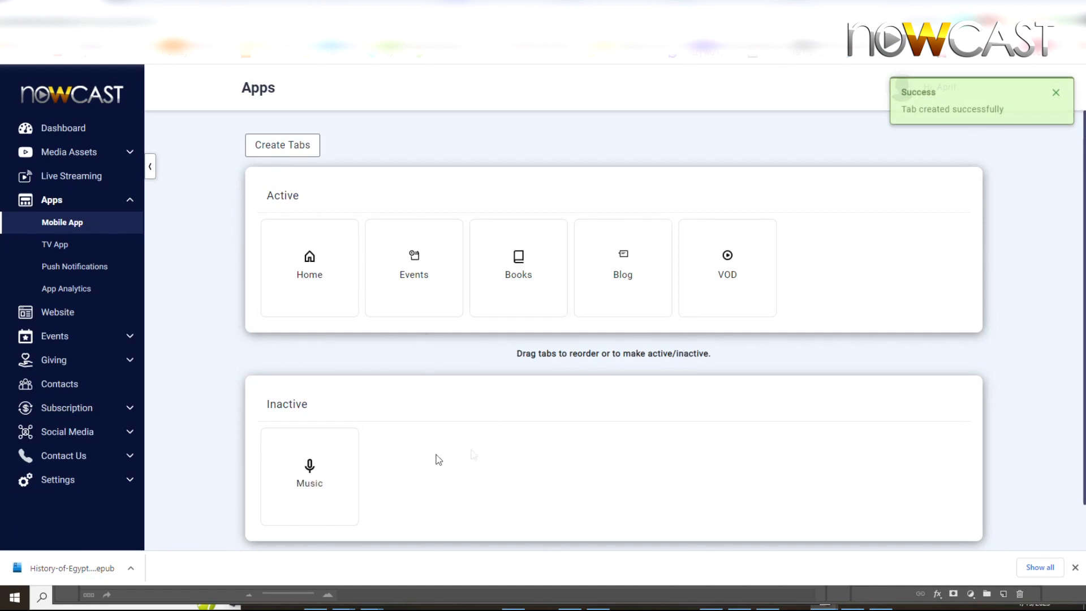
# - Save the mobile app's tab arrangement, keeping the Music tab in the Inactive group
pyautogui.moveTo(302, 480)
pyautogui.mouseDown()
pyautogui.moveTo(692, 391)
pyautogui.moveTo(824, 266)
pyautogui.moveTo(452, 450)
pyautogui.moveTo(286, 474)
pyautogui.mouseUp()
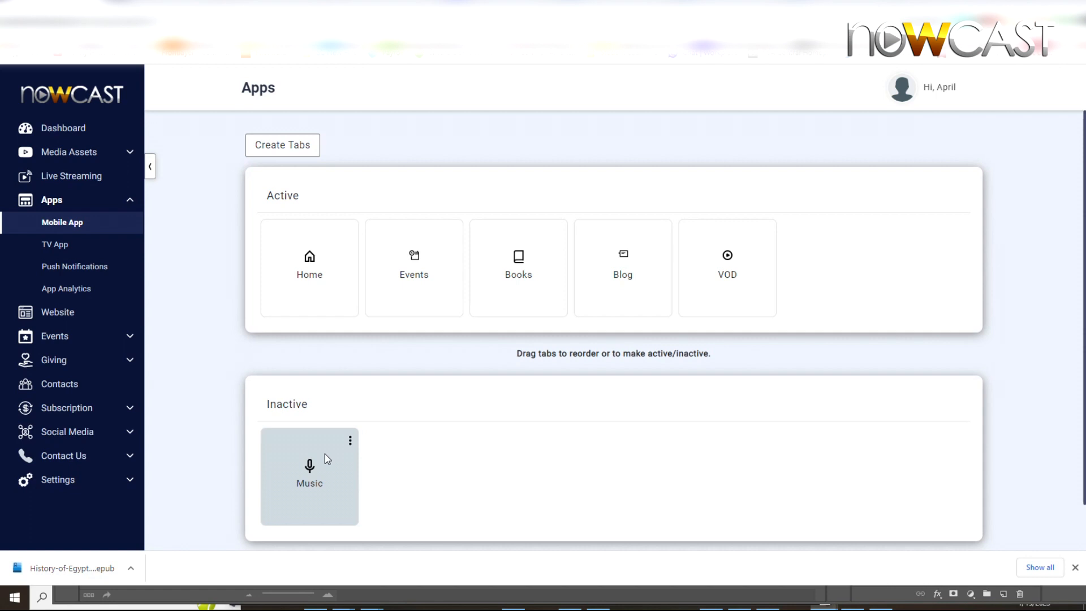
pyautogui.scroll(-1, 393, 434)
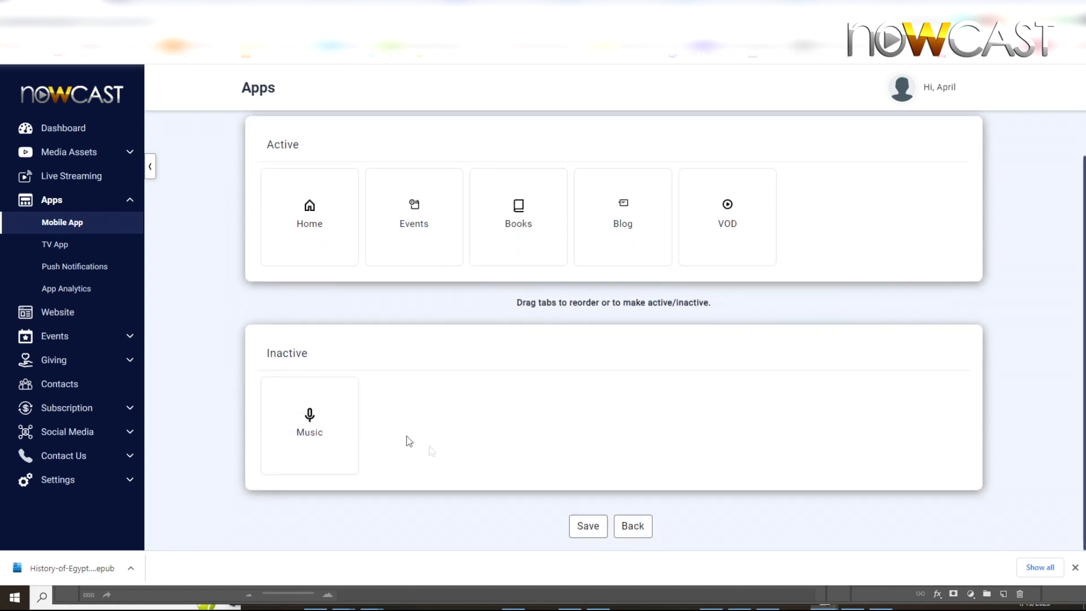
pyautogui.click(594, 526)
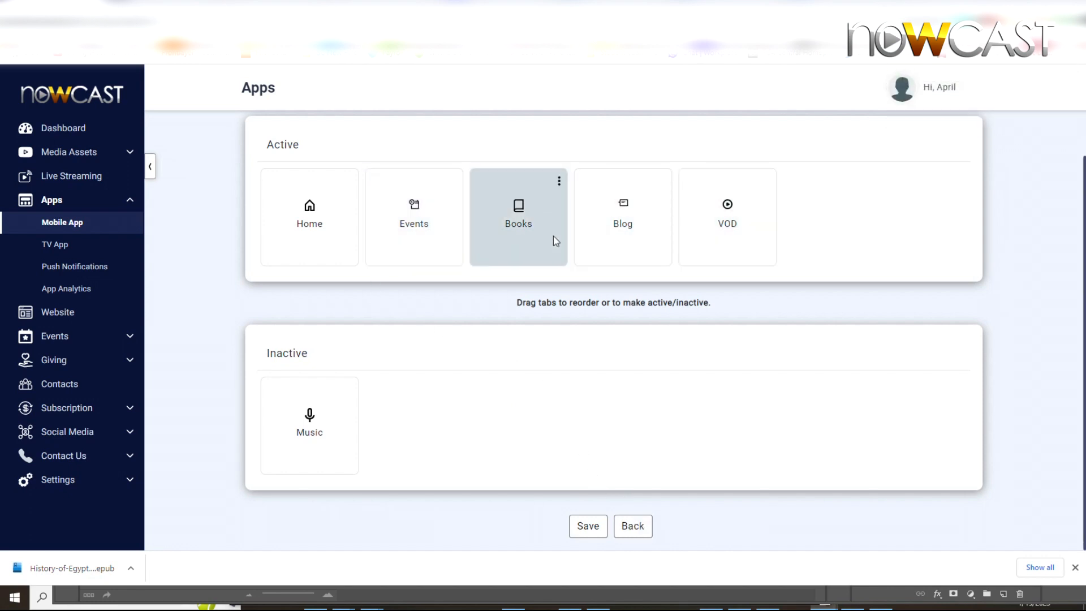
# - Return to the mobile app overview and examine the content pages of the Home, Events, Books, Blog and VOD tabs
pyautogui.click(634, 527)
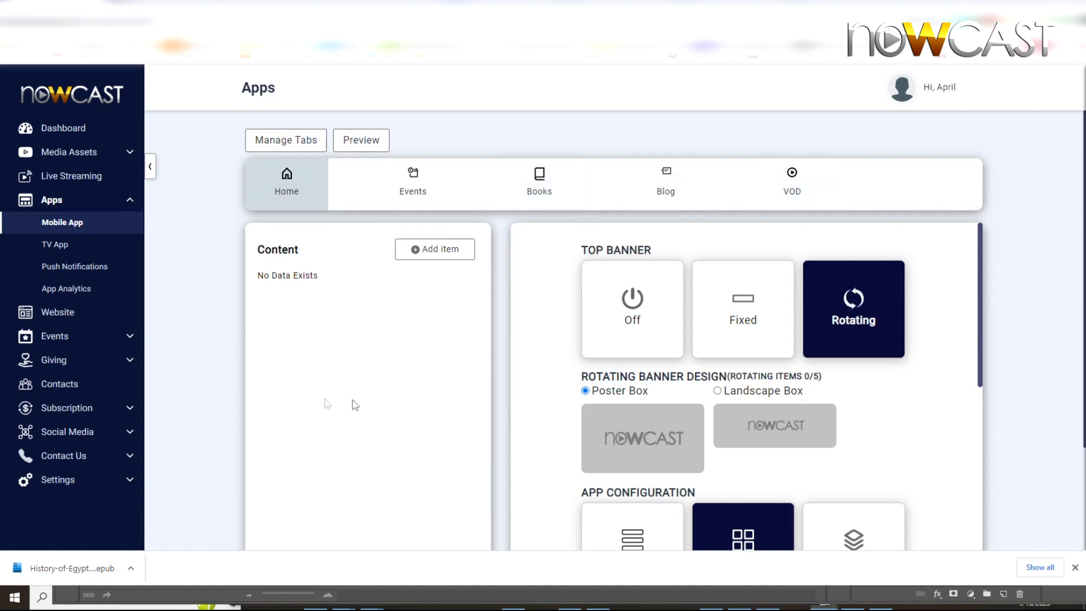
pyautogui.scroll(-4, 704, 390)
pyautogui.scroll(7, 679, 417)
pyautogui.click(399, 191)
pyautogui.click(523, 190)
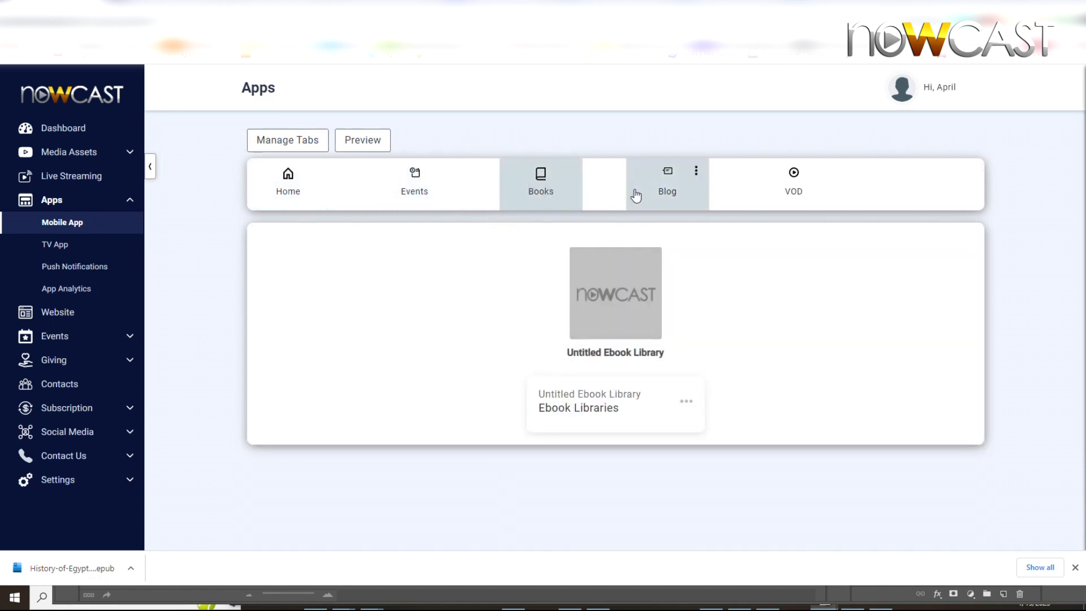
pyautogui.click(636, 194)
pyautogui.click(798, 193)
pyautogui.click(285, 198)
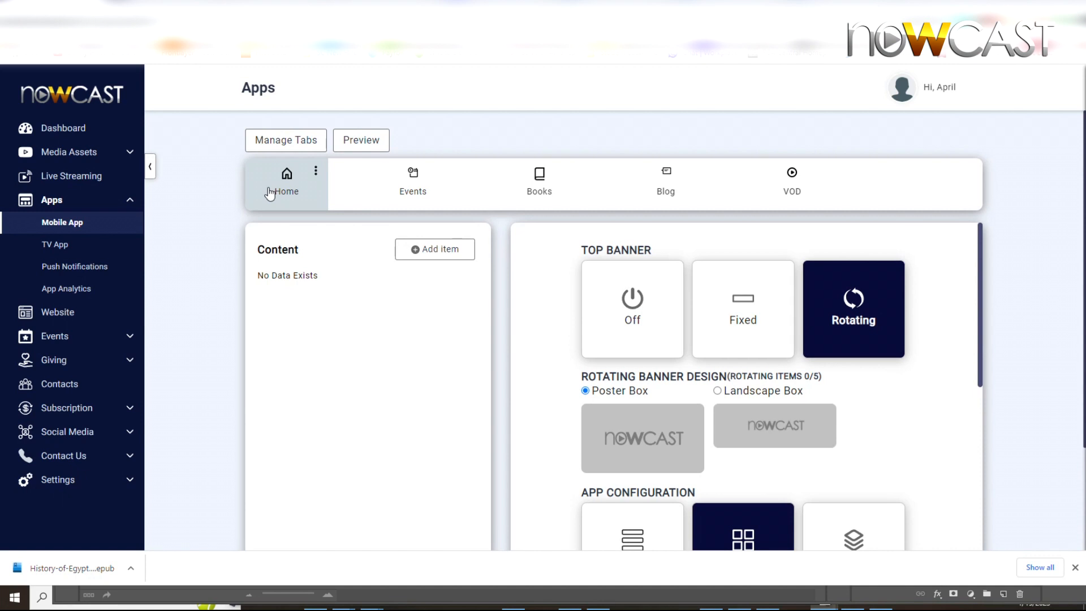
pyautogui.click(402, 187)
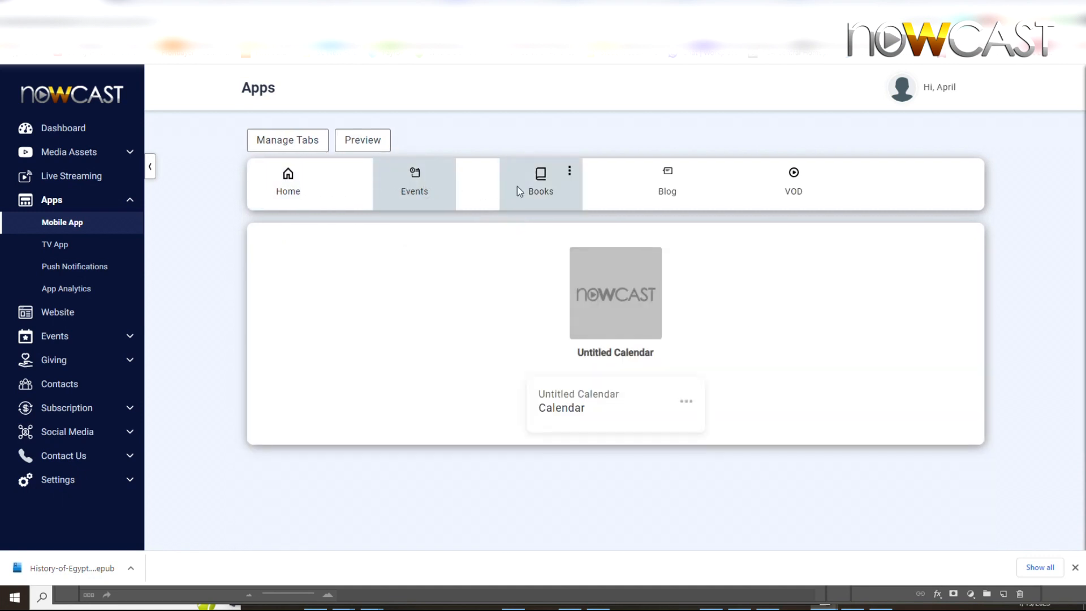
pyautogui.click(517, 186)
pyautogui.click(665, 187)
pyautogui.click(785, 187)
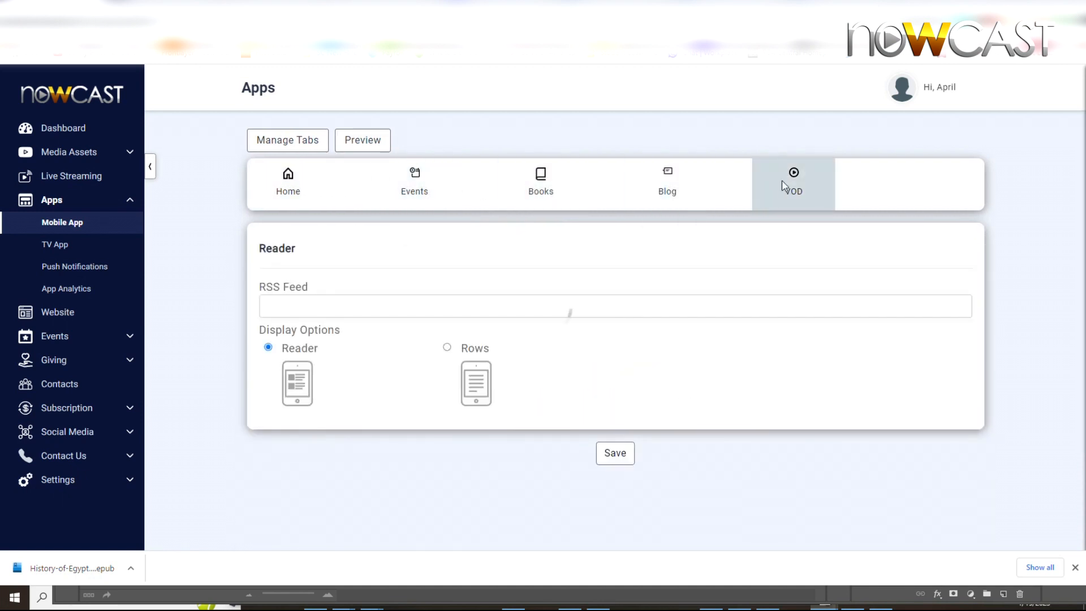
pyautogui.click(288, 190)
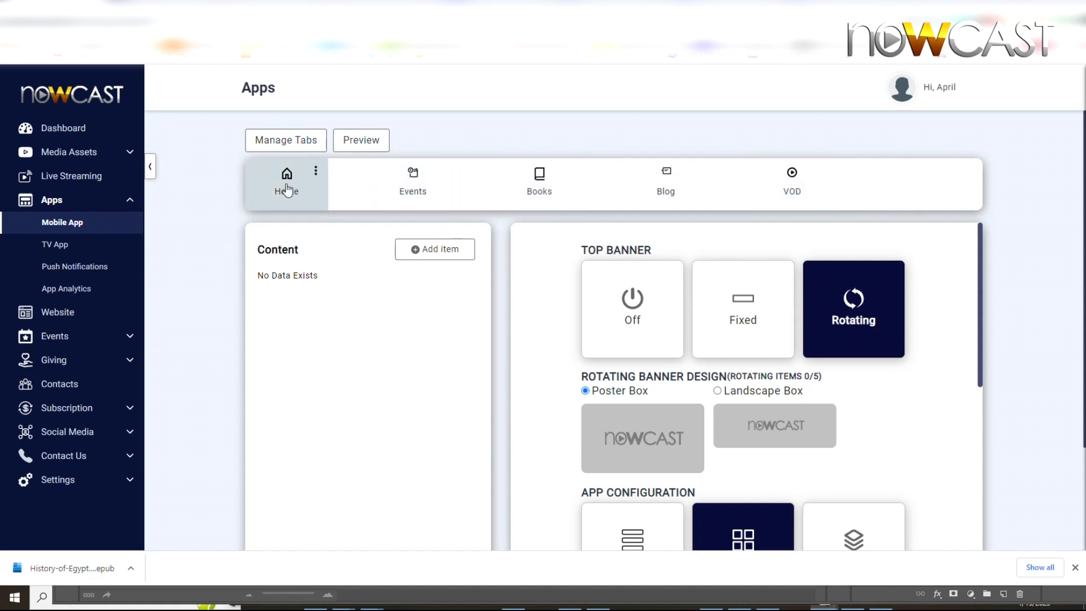
# - Reorder the active tabs to Home, VOD, Blog, Events, Books, save the arrangement and return to the app overview
pyautogui.click(293, 148)
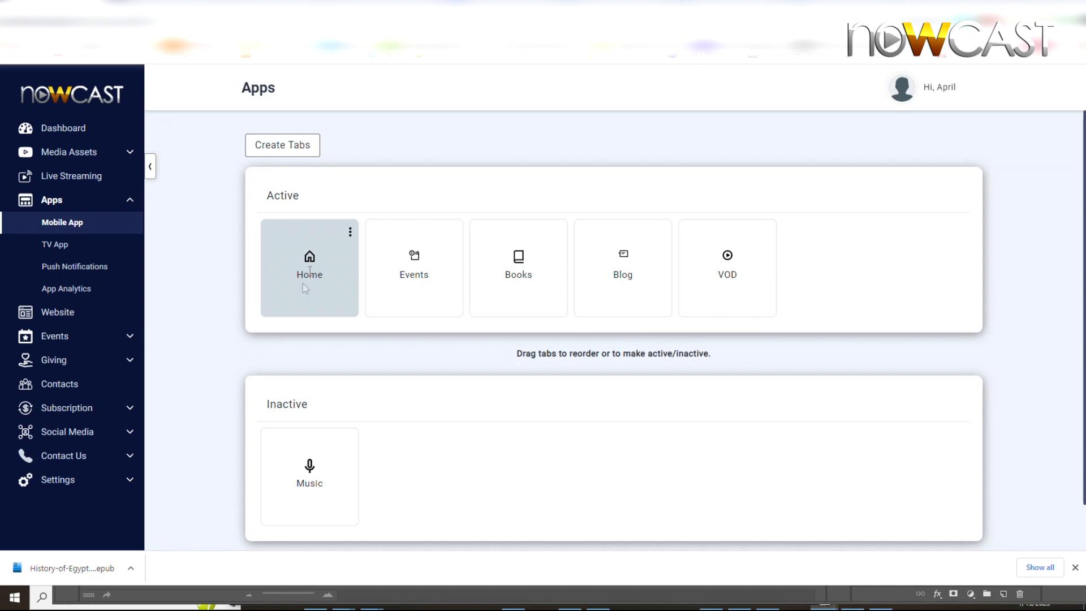
pyautogui.moveTo(735, 286); pyautogui.dragTo(399, 285)
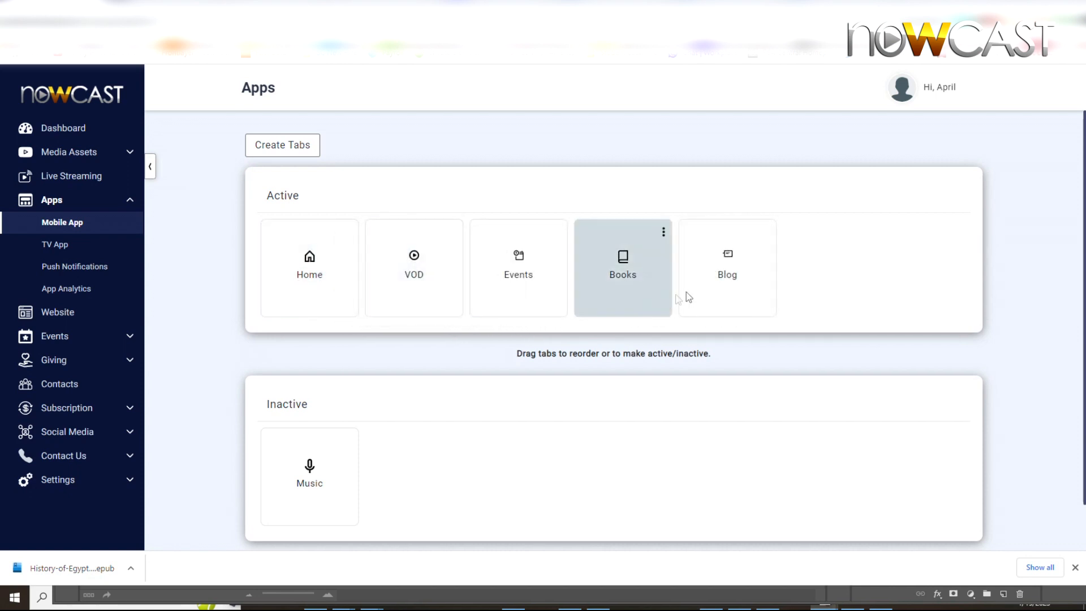
pyautogui.moveTo(722, 286); pyautogui.dragTo(572, 289)
pyautogui.moveTo(502, 275); pyautogui.dragTo(623, 298)
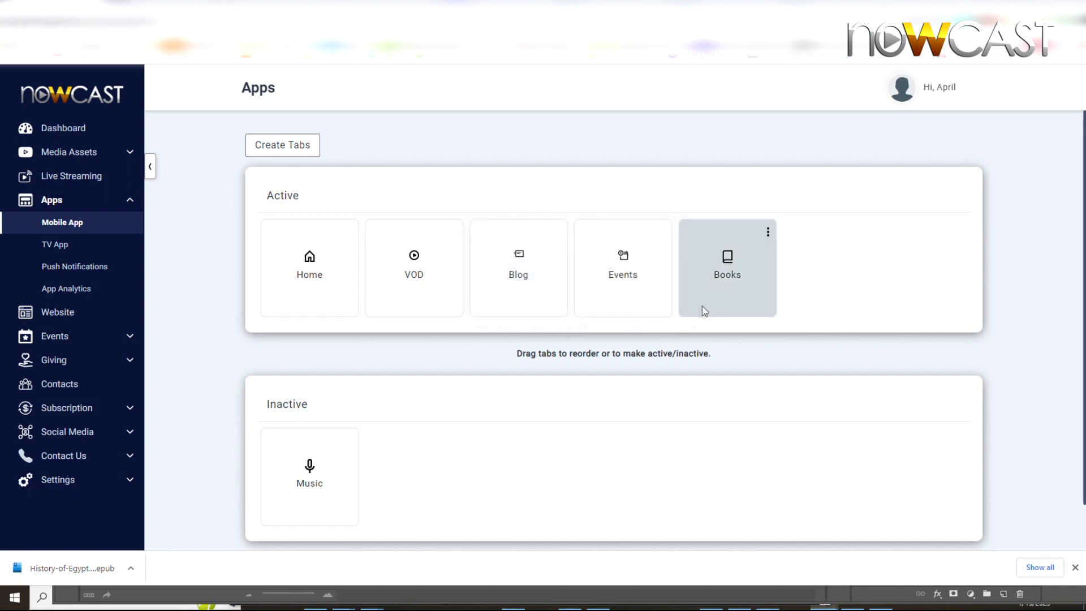
pyautogui.scroll(-2, 524, 410)
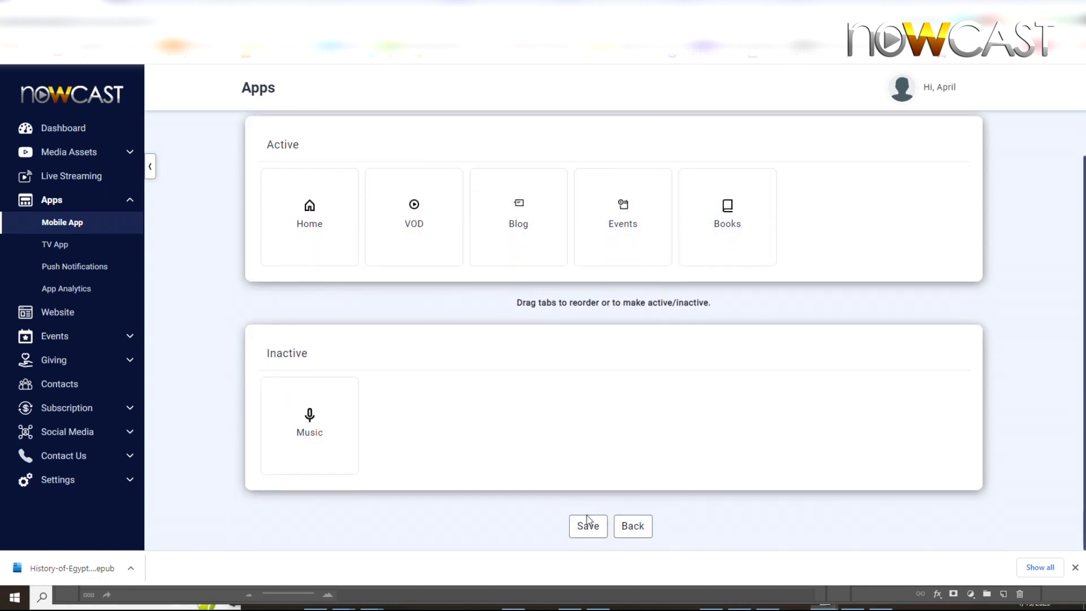
pyautogui.click(588, 527)
pyautogui.click(634, 536)
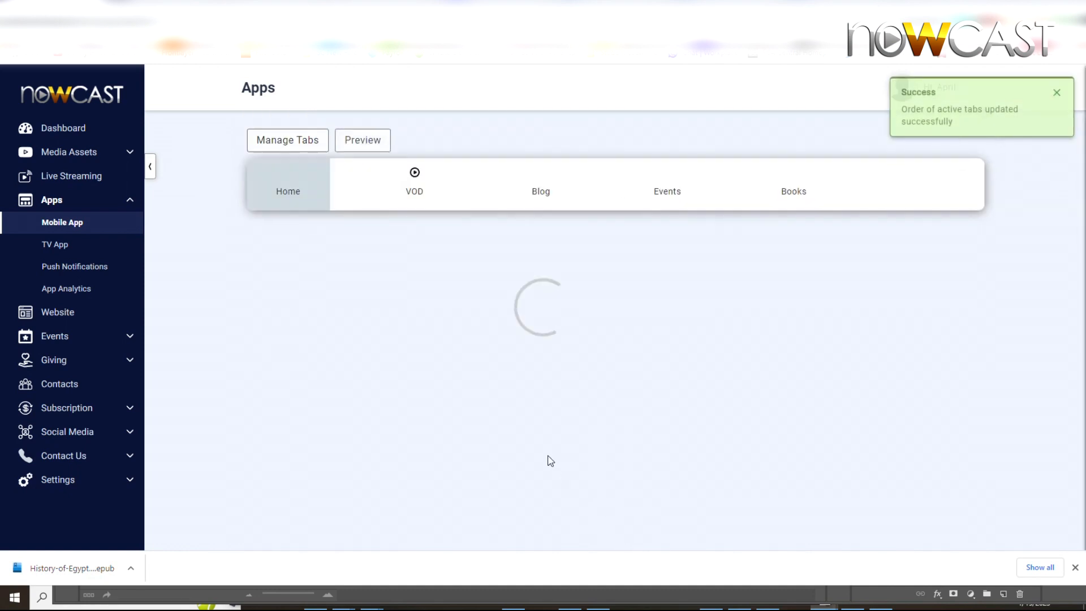
pyautogui.click(568, 170)
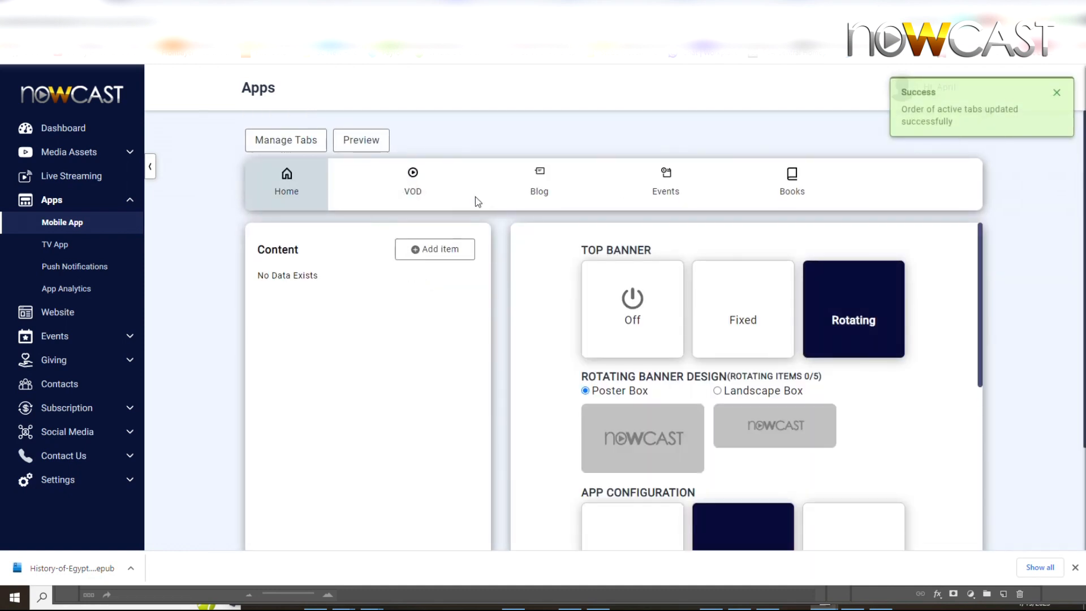
pyautogui.click(442, 171)
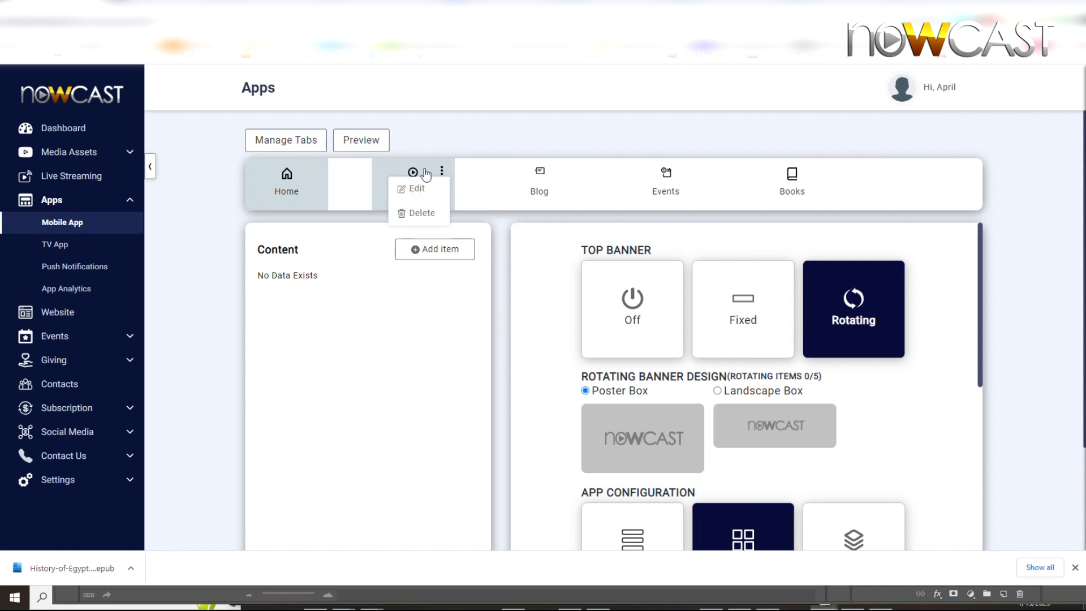
# - Preview the mobile app on the phone mockup, check the Home, VOD, Blog, Events and Books tabs, and close the preview
pyautogui.click(362, 145)
pyautogui.moveTo(197, 68); pyautogui.dragTo(555, 69)
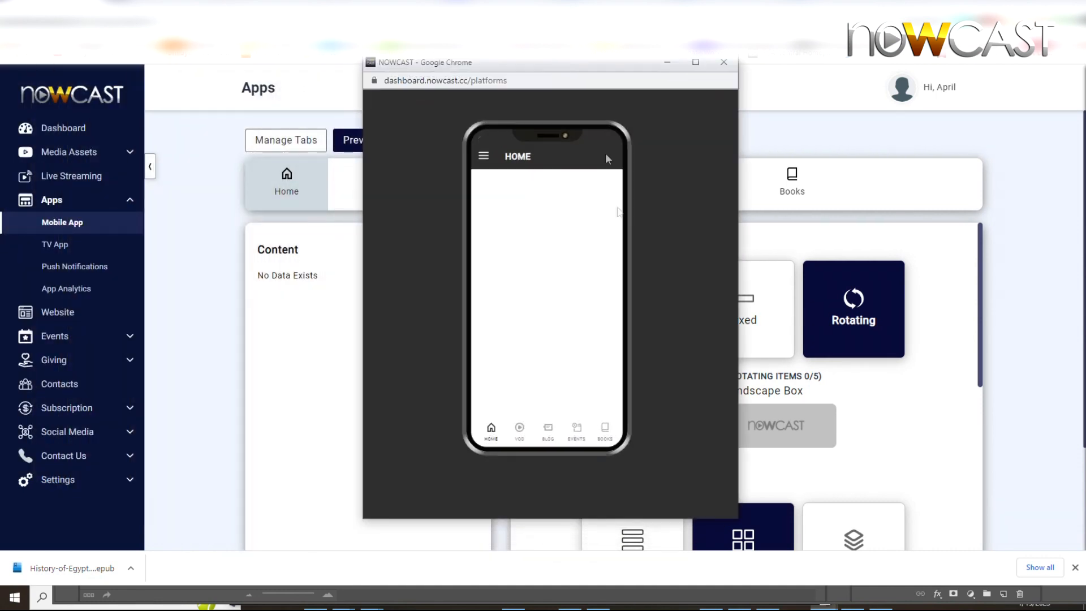
pyautogui.click(520, 436)
pyautogui.click(548, 435)
pyautogui.click(577, 436)
pyautogui.click(604, 435)
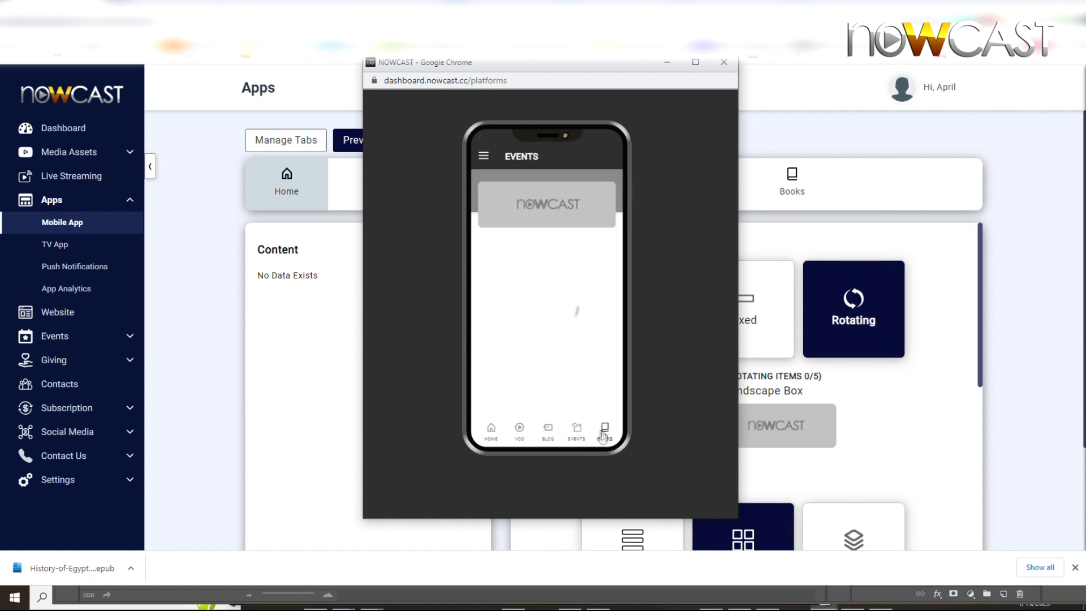
pyautogui.click(490, 434)
pyautogui.click(519, 436)
pyautogui.click(549, 435)
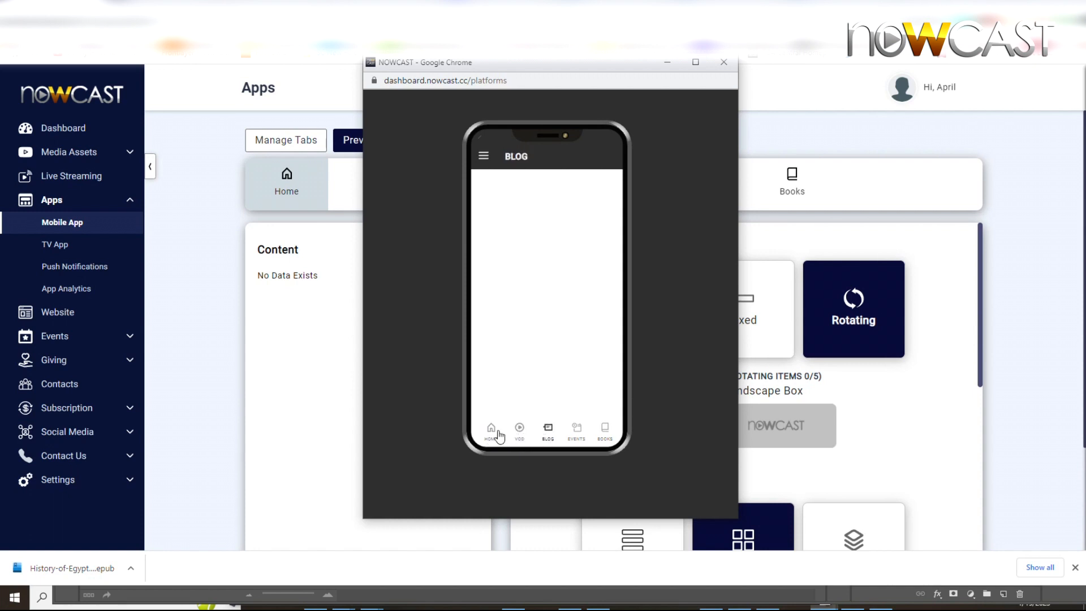
pyautogui.click(490, 433)
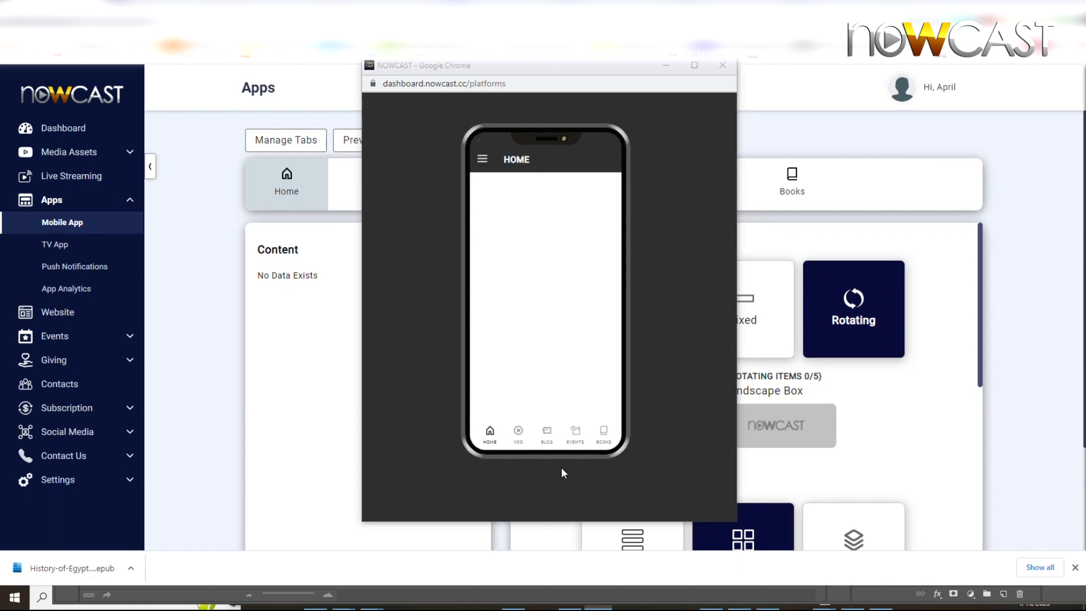
pyautogui.click(724, 66)
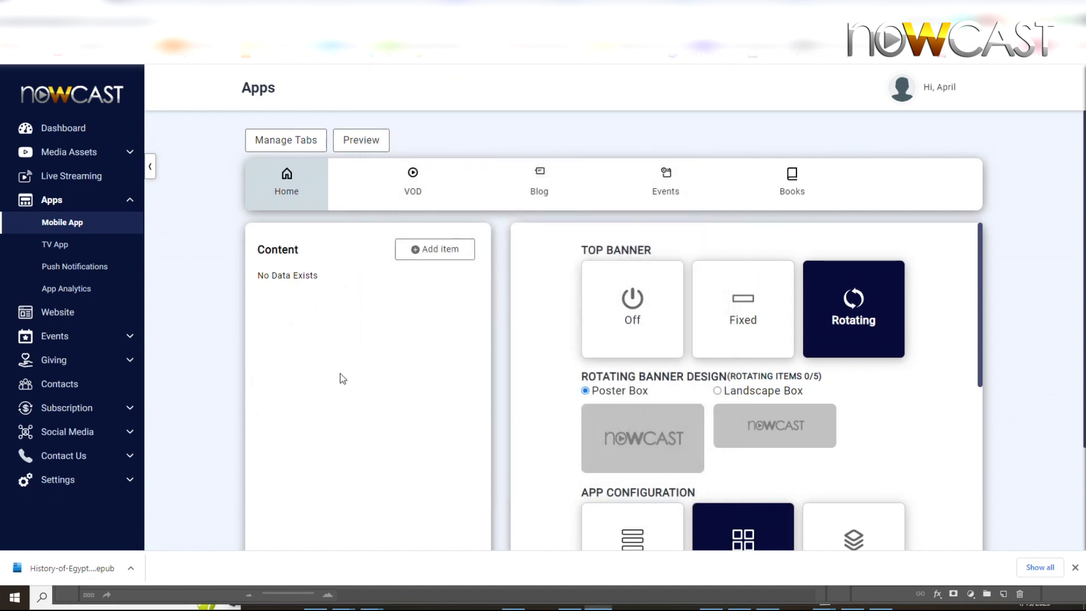